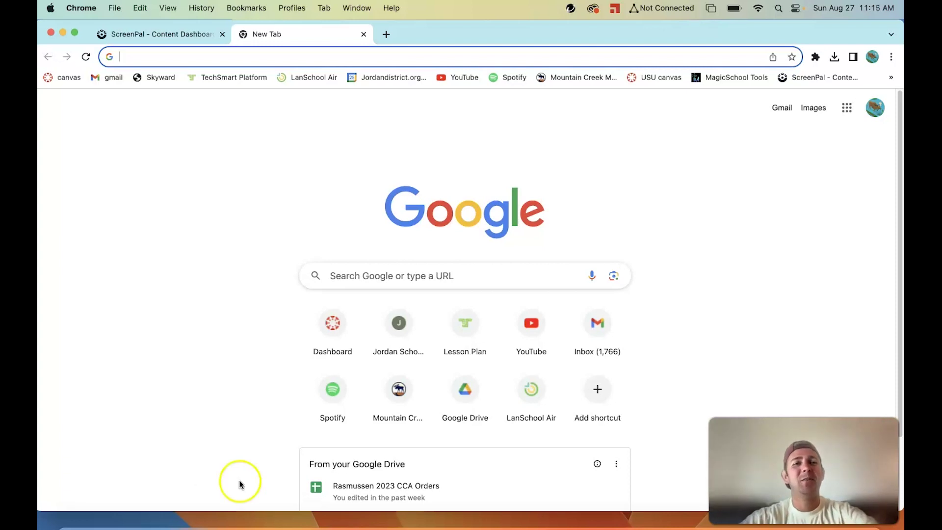
Search the web for 'sketchup' and open the official SketchUp website
{"action": "left_click", "coordinate": [314, 56]}
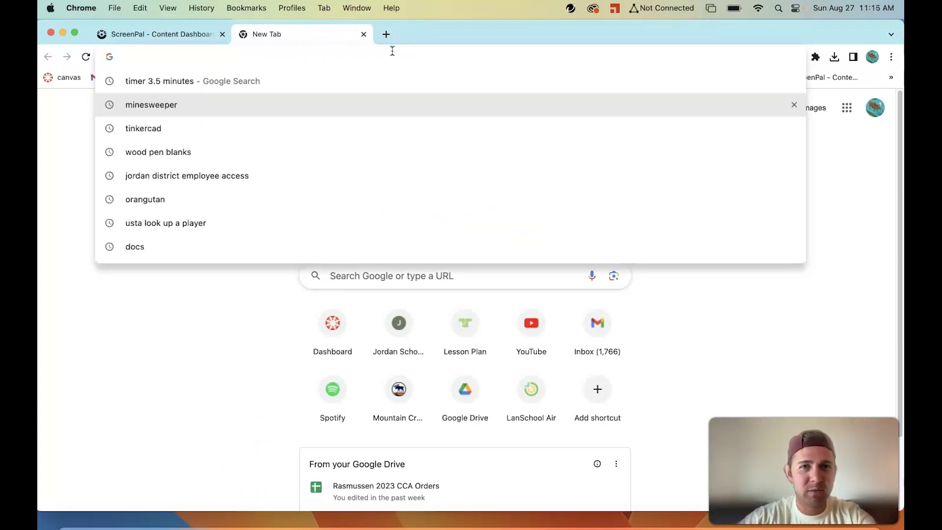
{"action": "type", "text": "sketchup"}
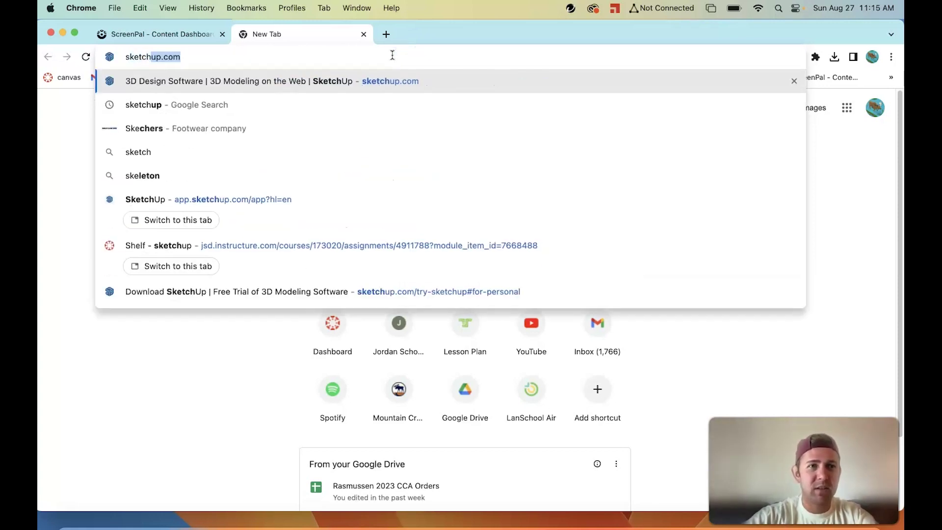
{"action": "key", "text": "Return"}
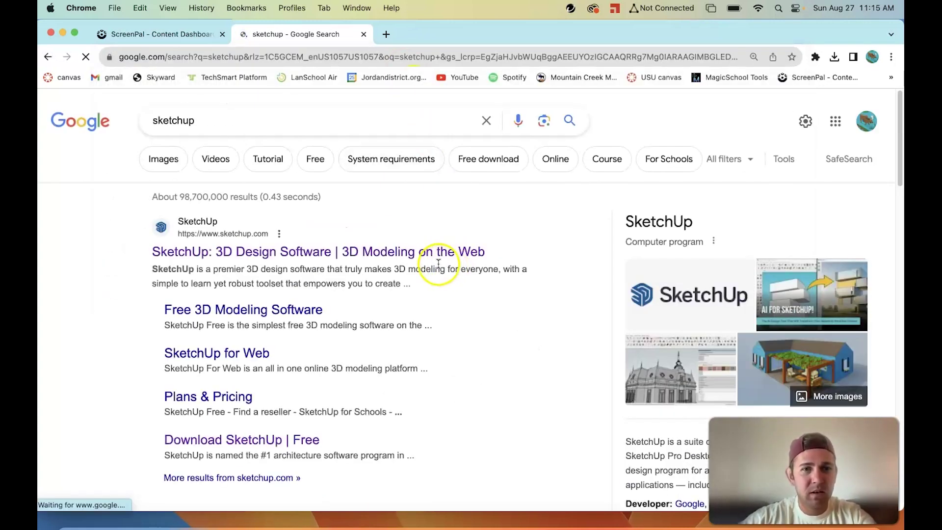
{"action": "left_click", "coordinate": [447, 252]}
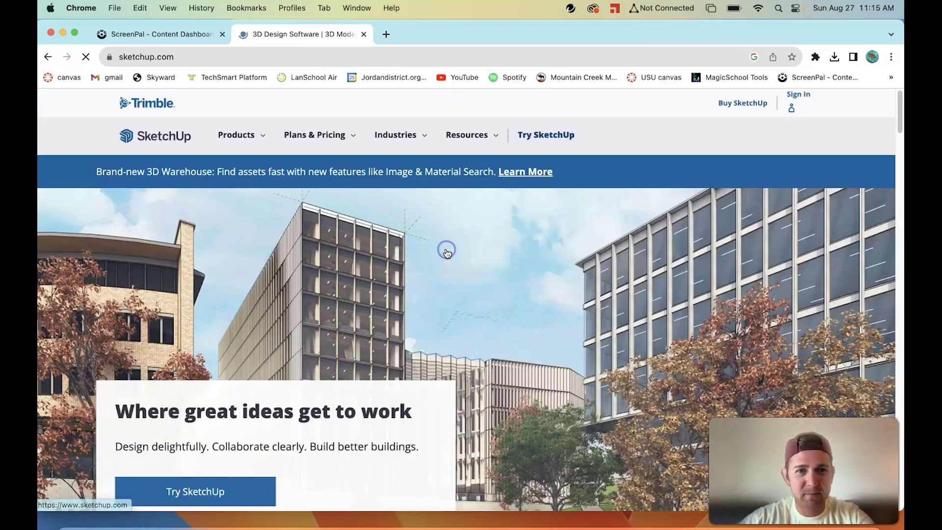
Launch SketchUp Free via Try SketchUp, For Personal Projects and Start Modeling
{"action": "scroll", "coordinate": [412, 290], "scroll_direction": "down", "scroll_amount": 1}
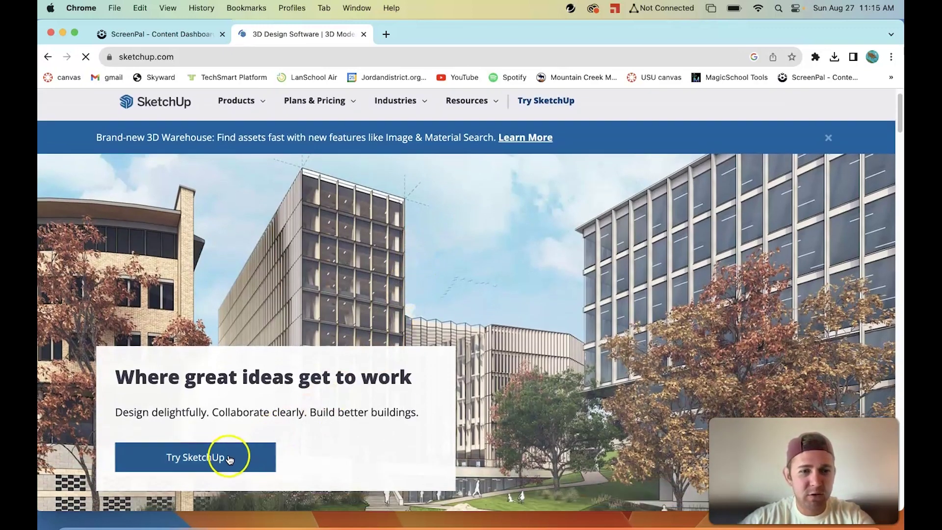
{"action": "left_click", "coordinate": [235, 466]}
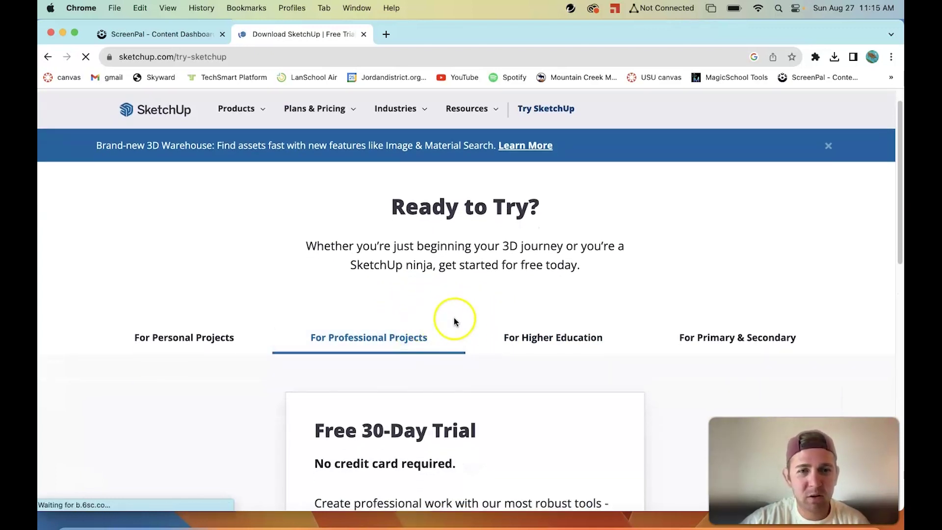
{"action": "scroll", "coordinate": [431, 332], "scroll_direction": "down", "scroll_amount": 3}
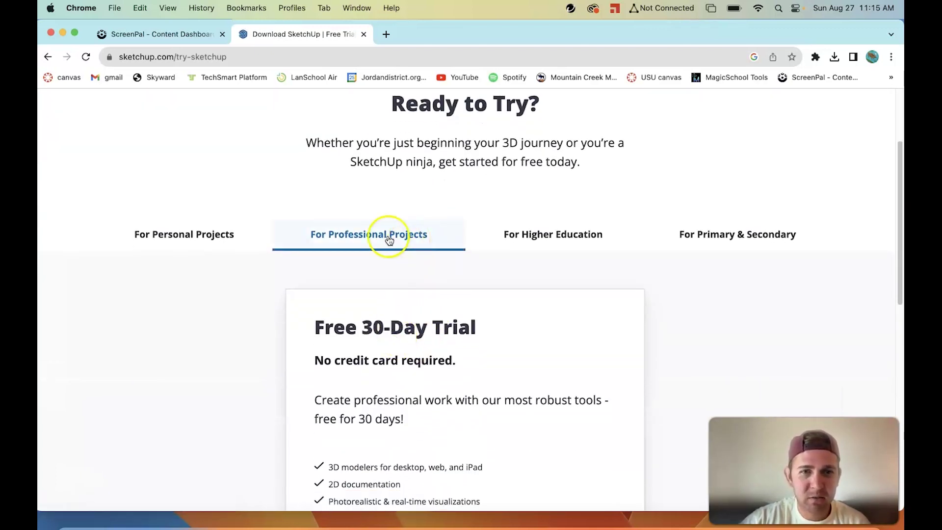
{"action": "left_click", "coordinate": [182, 236]}
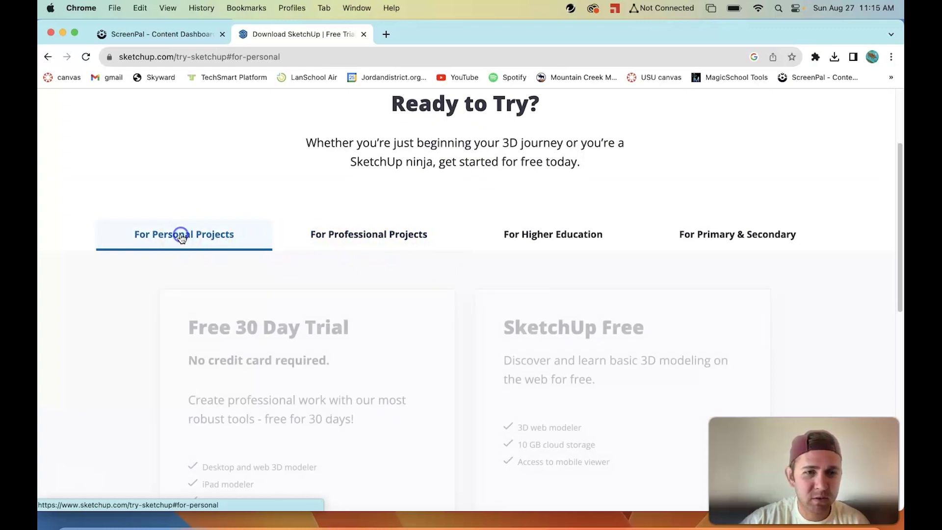
{"action": "scroll", "coordinate": [554, 327], "scroll_direction": "down", "scroll_amount": 3}
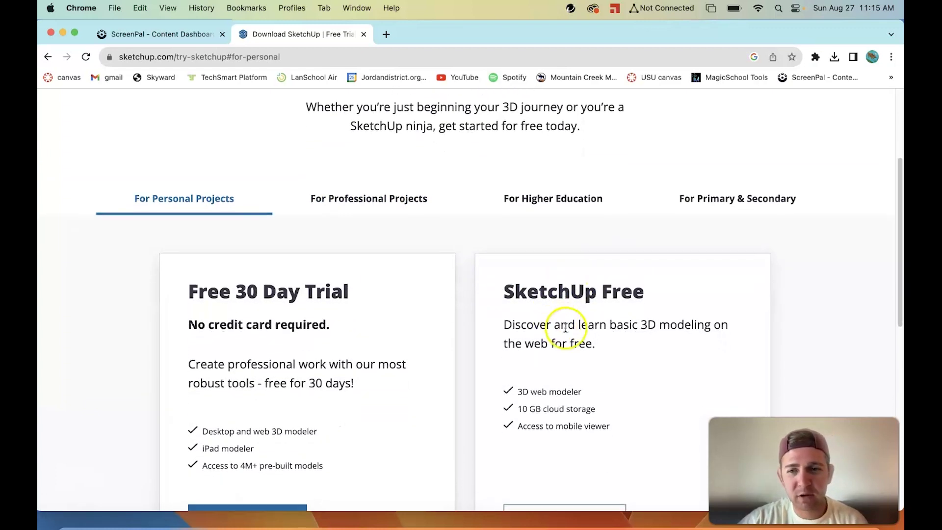
{"action": "left_click", "coordinate": [594, 427]}
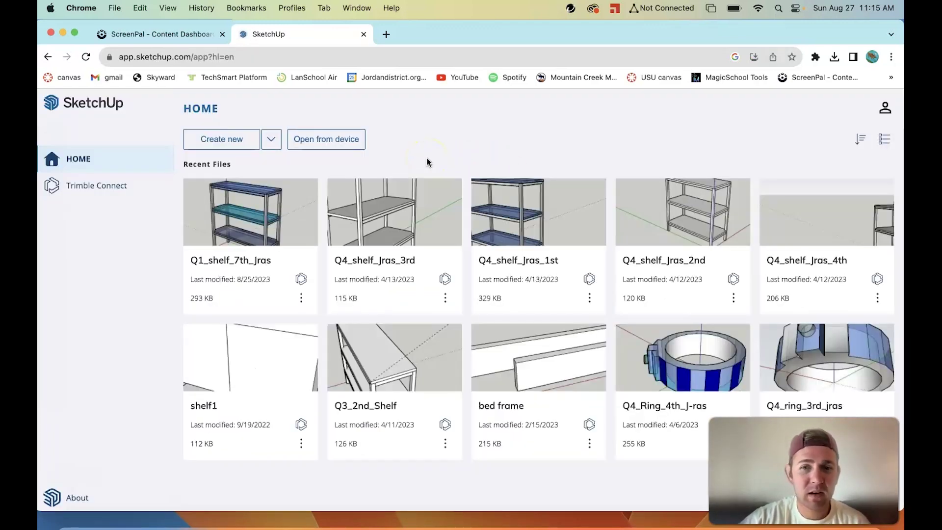
Start a new model from the Decimal - Centimeters template
{"action": "left_click", "coordinate": [271, 139]}
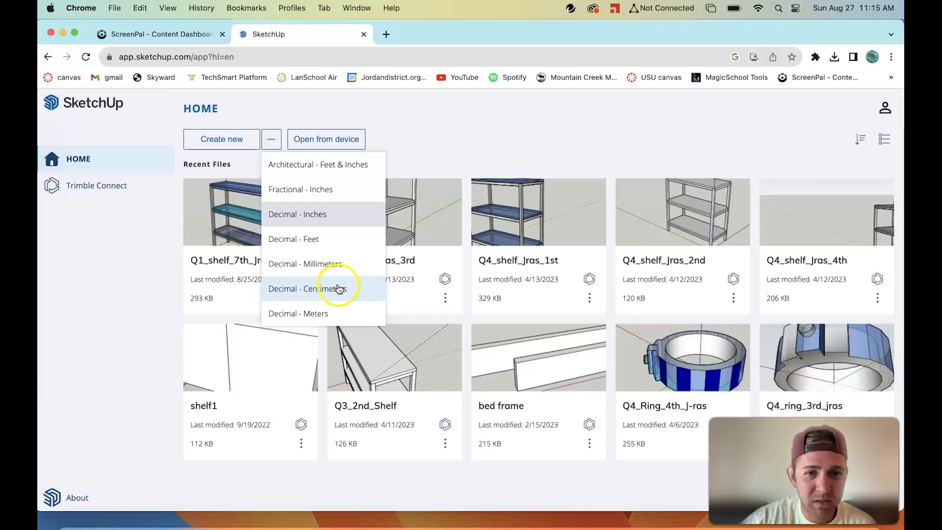
{"action": "left_click", "coordinate": [369, 295]}
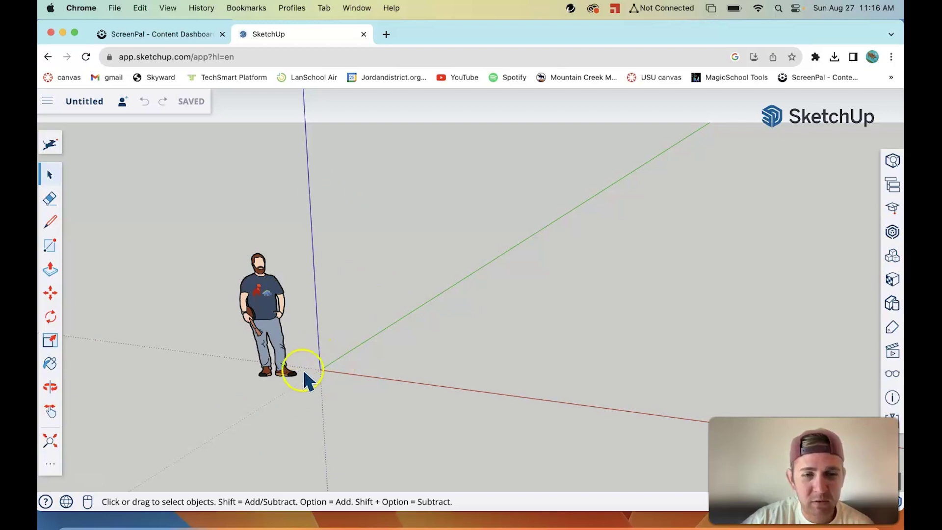
Delete the scale figure and orbit around the bare axes at the origin
{"action": "left_click", "coordinate": [260, 291]}
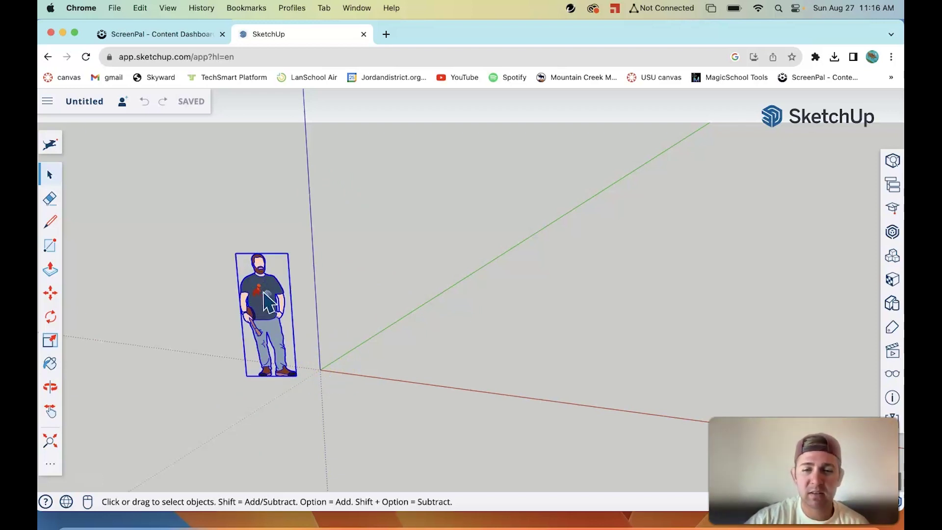
{"action": "key", "text": "Delete"}
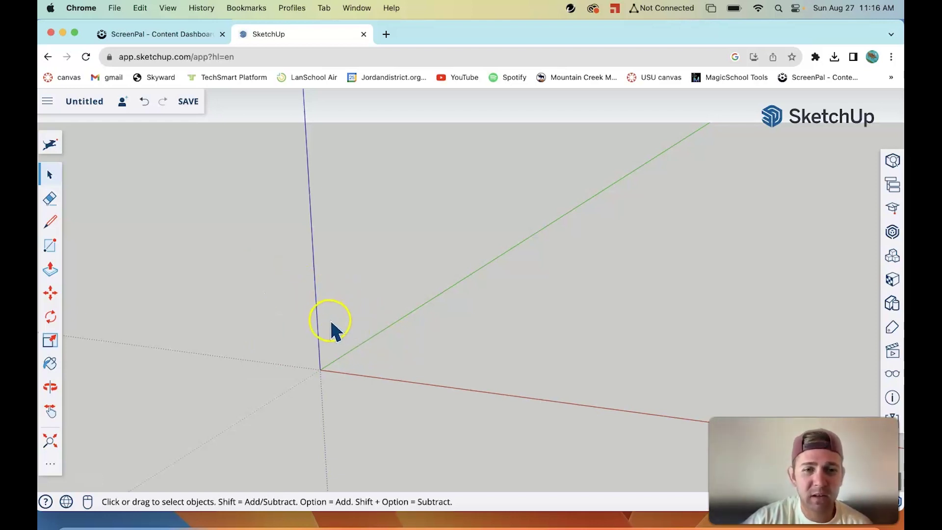
{"action": "middle_click_drag", "start_coordinate": [352, 314], "coordinate": [332, 328]}
{"action": "key", "text": "o"}
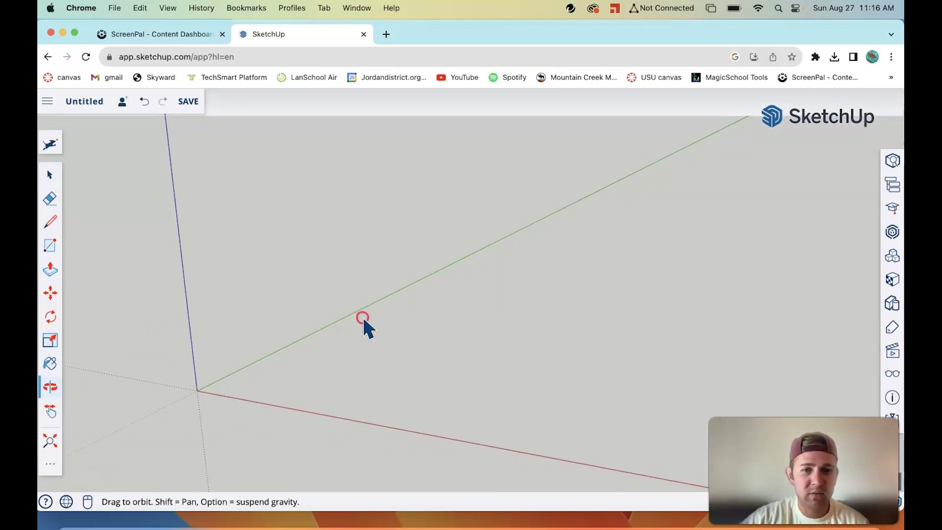
{"action": "left_click_drag", "start_coordinate": [345, 322], "coordinate": [526, 302]}
{"action": "key", "text": "space"}
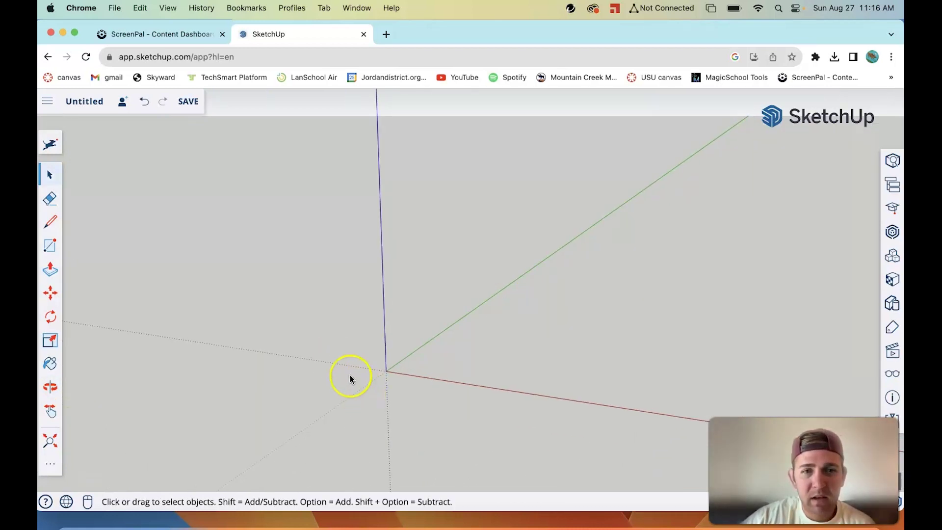
{"action": "left_click", "coordinate": [49, 388]}
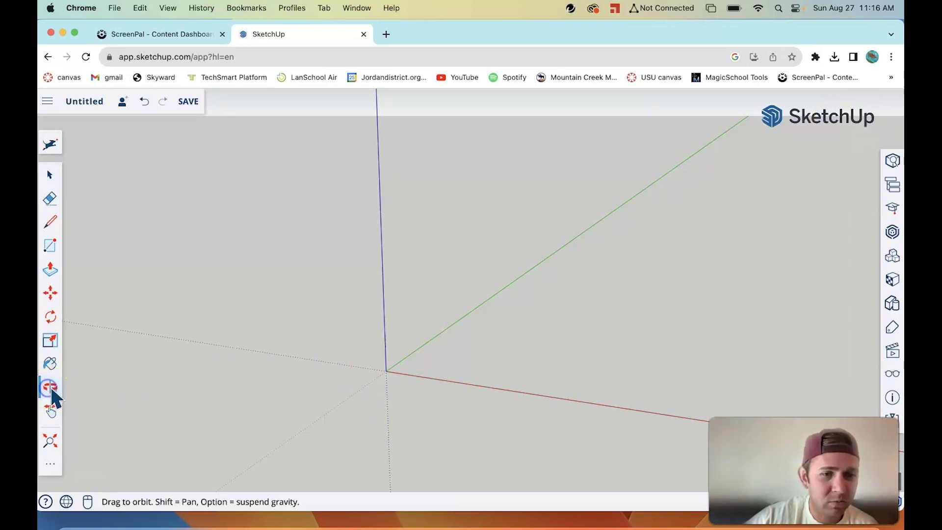
{"action": "left_click_drag", "start_coordinate": [355, 329], "coordinate": [244, 208]}
{"action": "mouse_move", "coordinate": [351, 195]}
{"action": "left_mouse_down"}
{"action": "mouse_move", "coordinate": [414, 217]}
{"action": "mouse_move", "coordinate": [404, 227]}
{"action": "mouse_move", "coordinate": [540, 262]}
{"action": "left_mouse_up"}
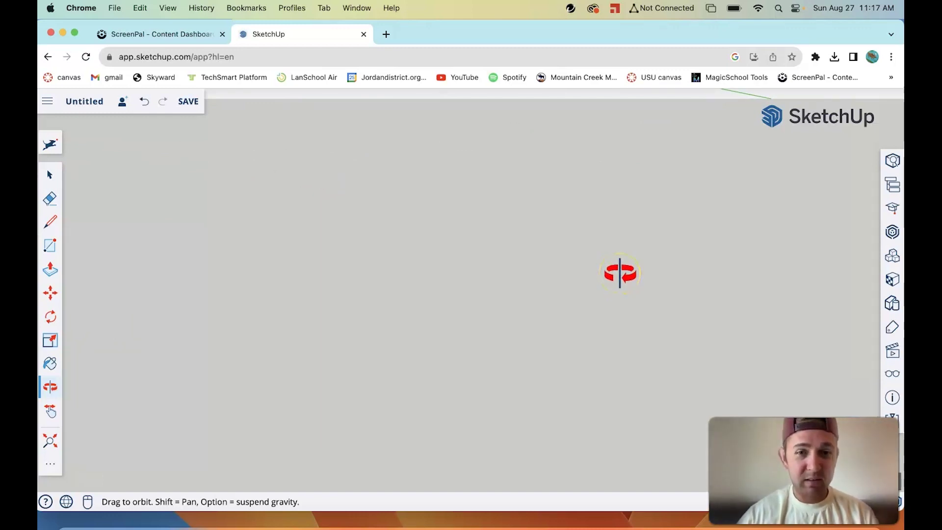
{"action": "scroll", "coordinate": [620, 274], "scroll_direction": "down", "scroll_amount": 3}
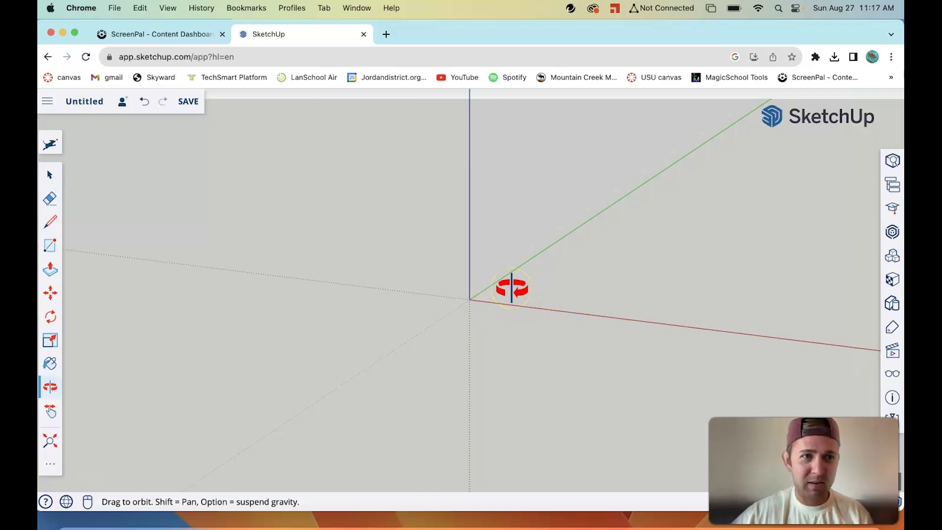
Save the model in the SketchUp folder as Q1_ring_demo plus the author's surname
{"action": "left_click", "coordinate": [56, 170]}
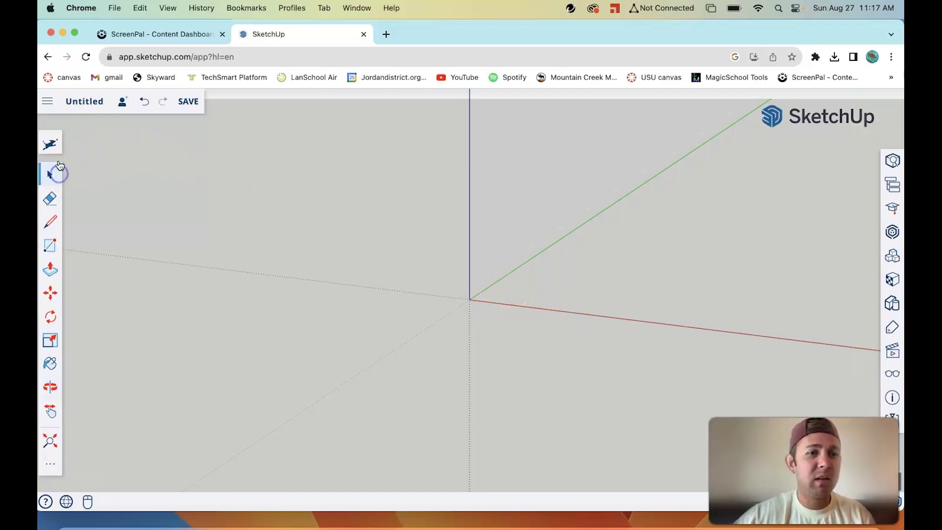
{"action": "left_click", "coordinate": [84, 104]}
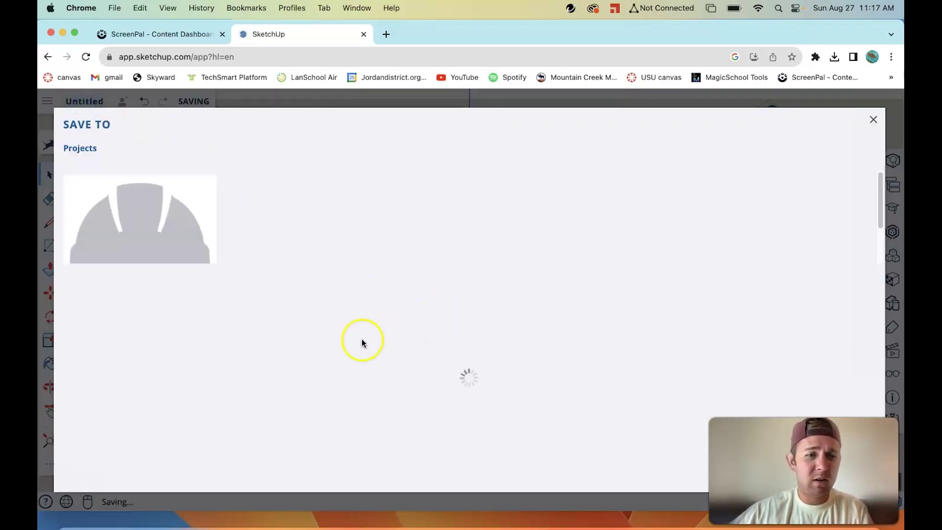
{"action": "left_click", "coordinate": [140, 252]}
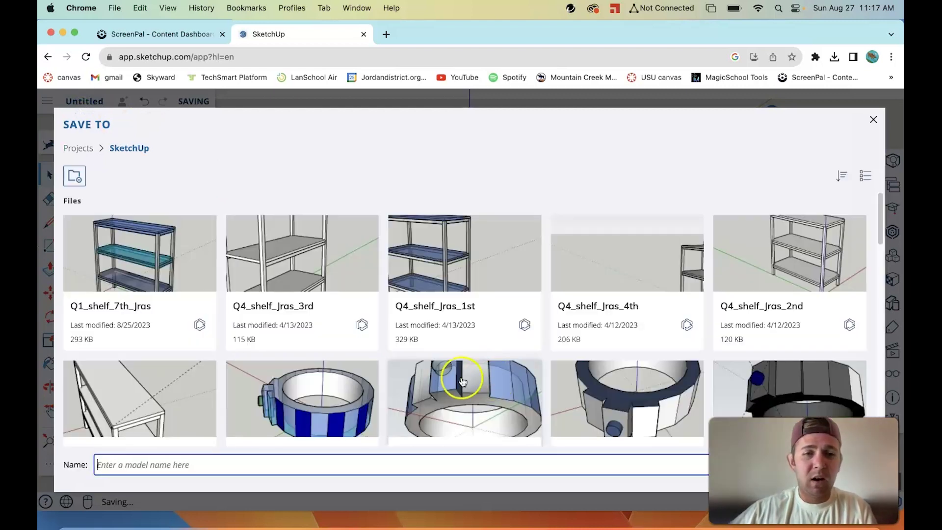
{"action": "left_click", "coordinate": [338, 460]}
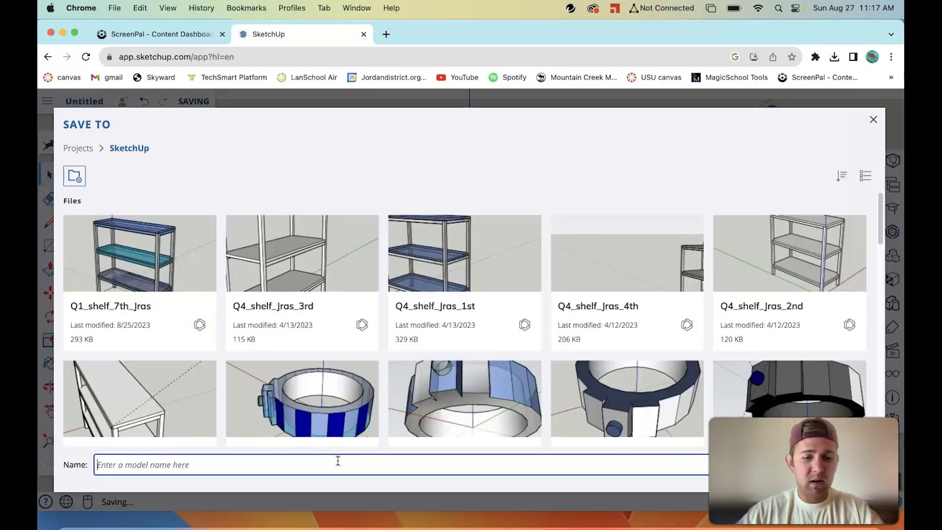
{"action": "type", "text": "Q1_ring_demo_"}
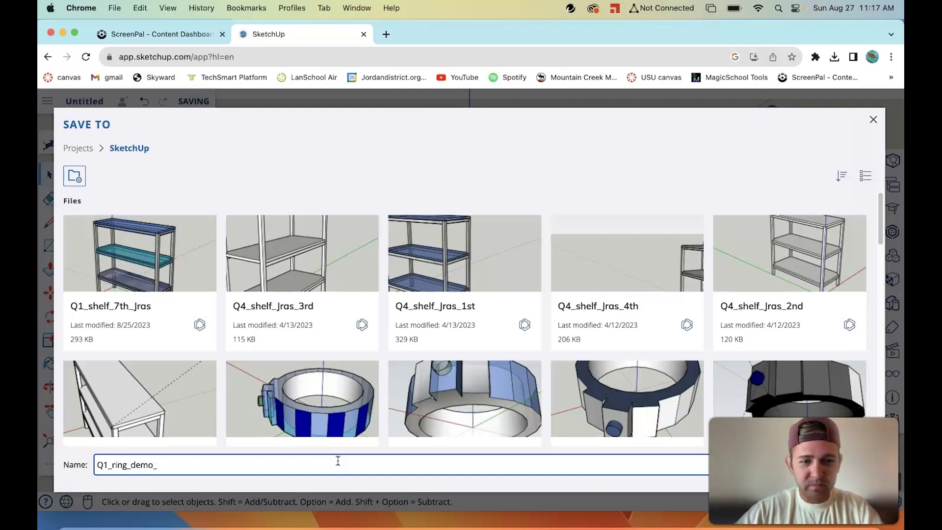
{"action": "type", "text": "n"}
{"action": "key", "text": "Return"}
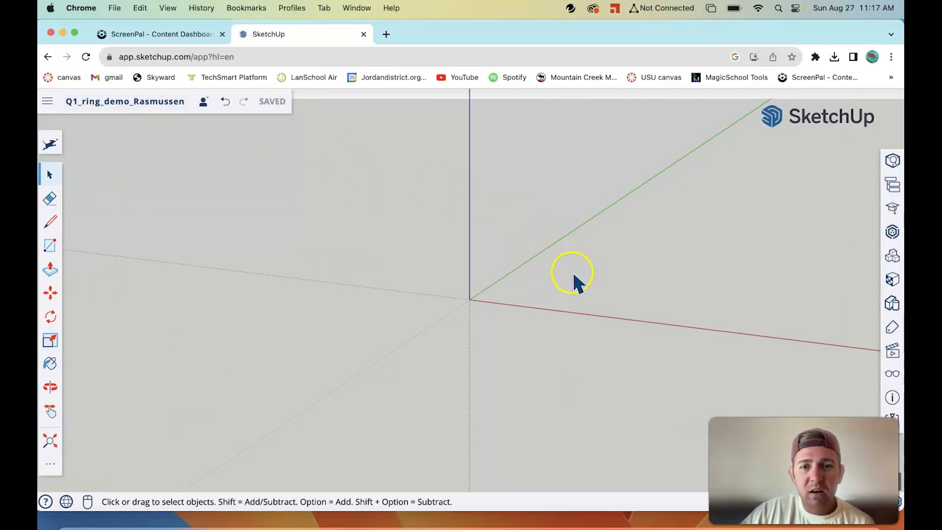
Pick the 24-sided Circle tool from the More Tools panel
{"action": "left_click", "coordinate": [50, 221]}
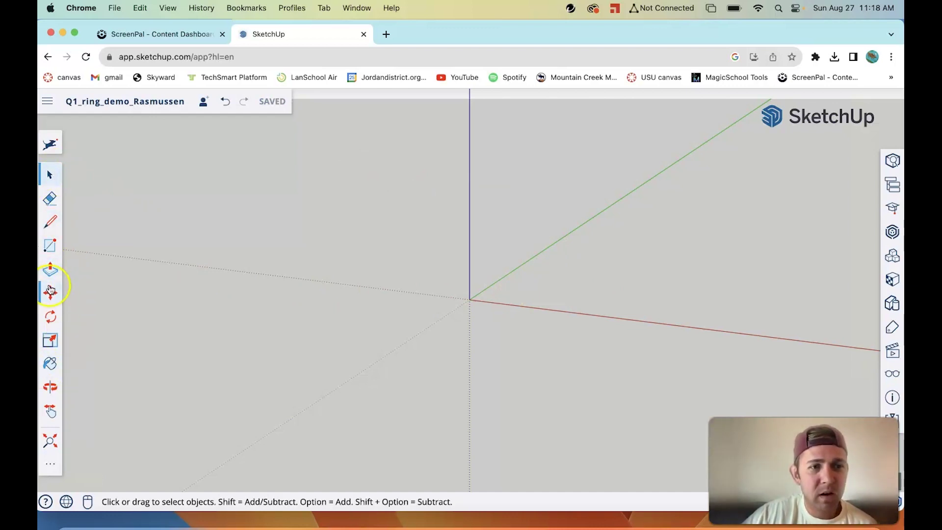
{"action": "left_click", "coordinate": [54, 247]}
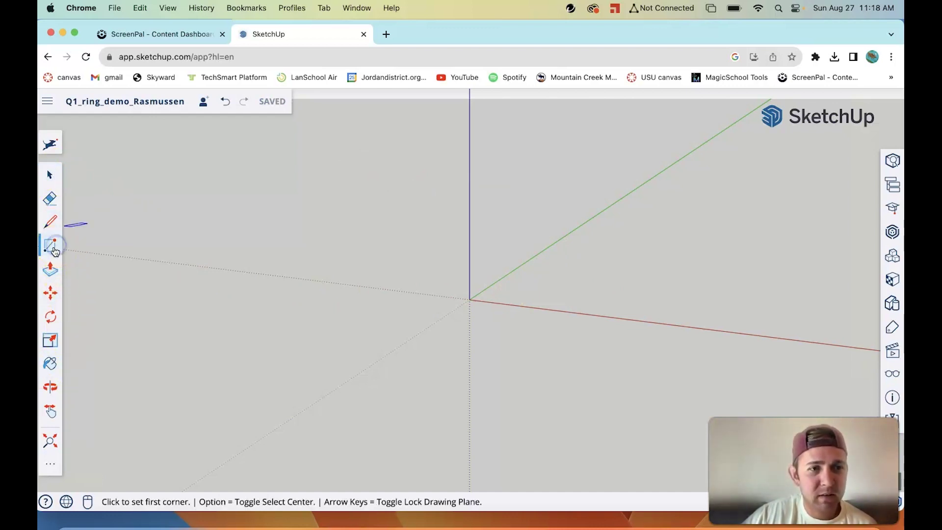
{"action": "left_click", "coordinate": [50, 462]}
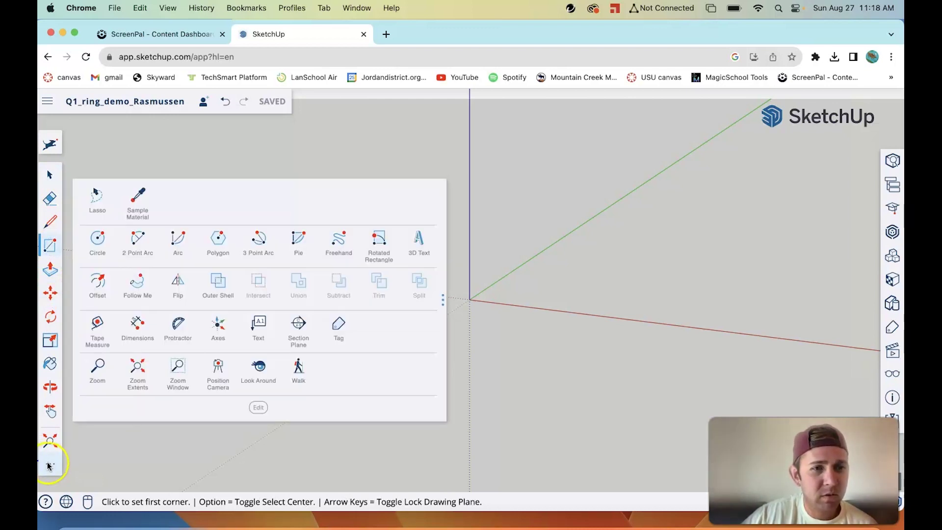
{"action": "left_click", "coordinate": [54, 248]}
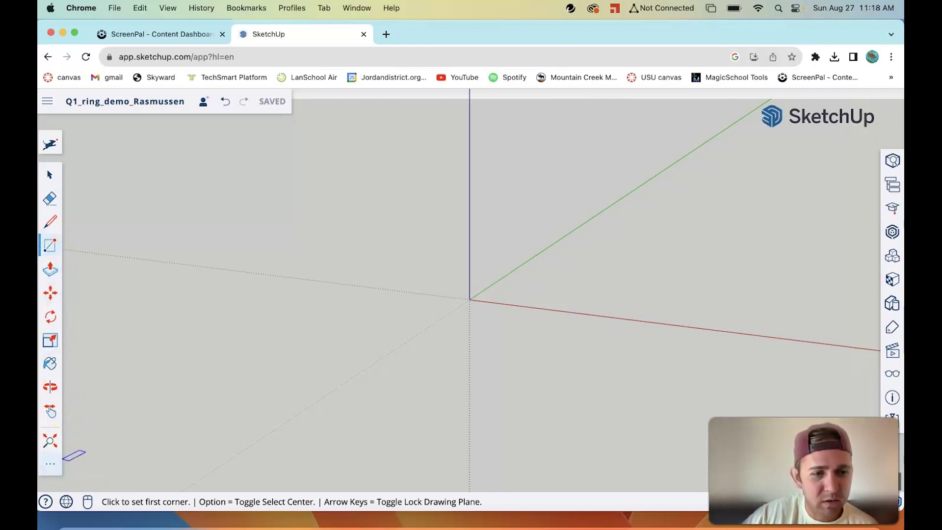
{"action": "left_click", "coordinate": [49, 464]}
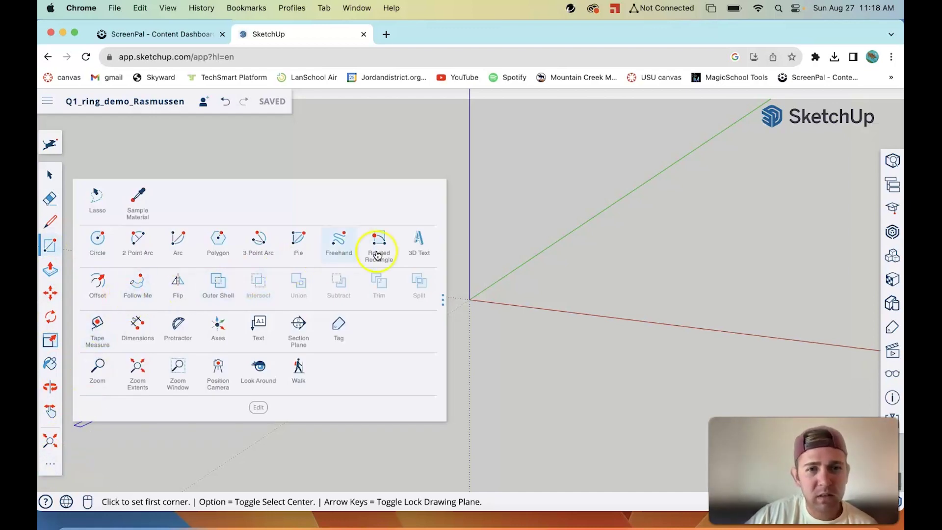
{"action": "left_click", "coordinate": [98, 238]}
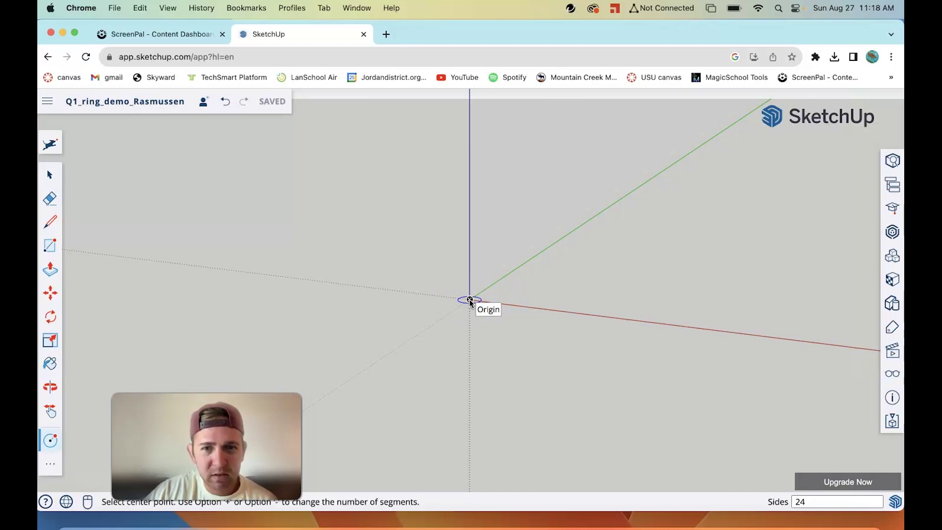
{"action": "left_click", "coordinate": [469, 300]}
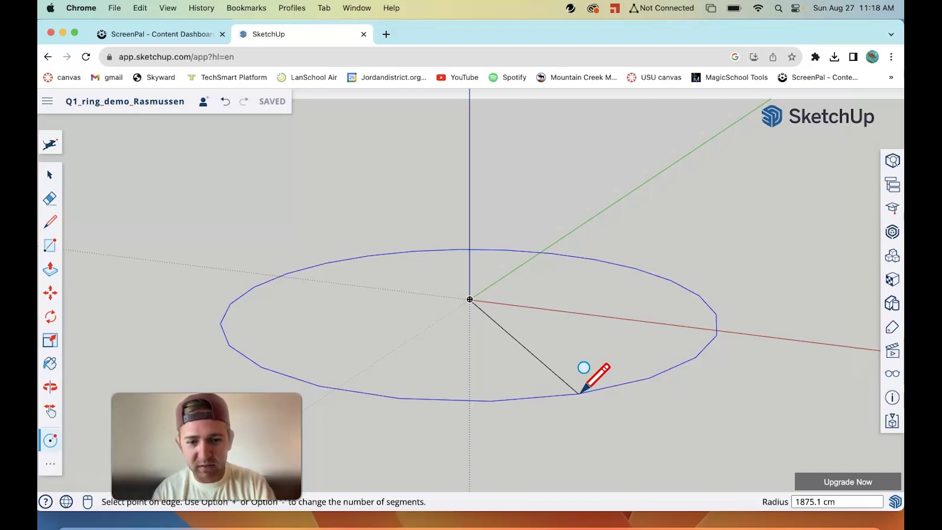
{"action": "key", "text": "Escape"}
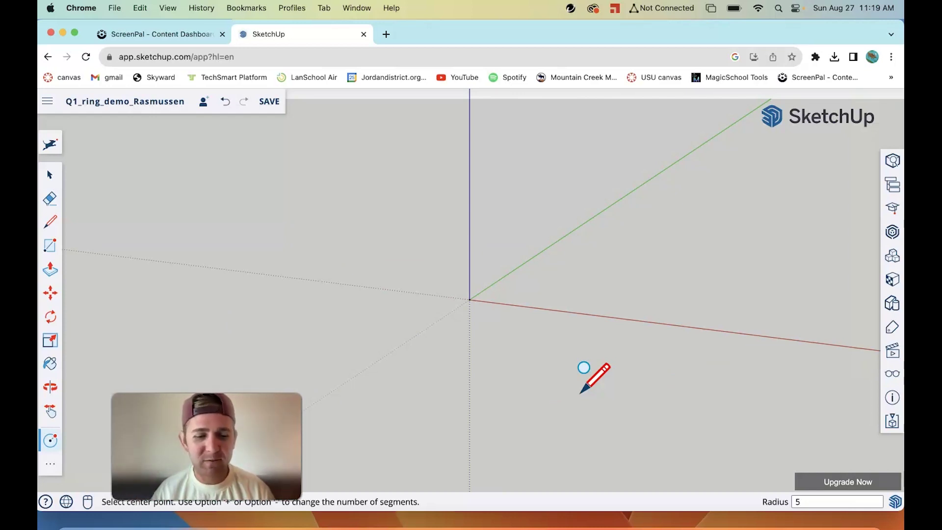
{"action": "key", "text": "shift+z"}
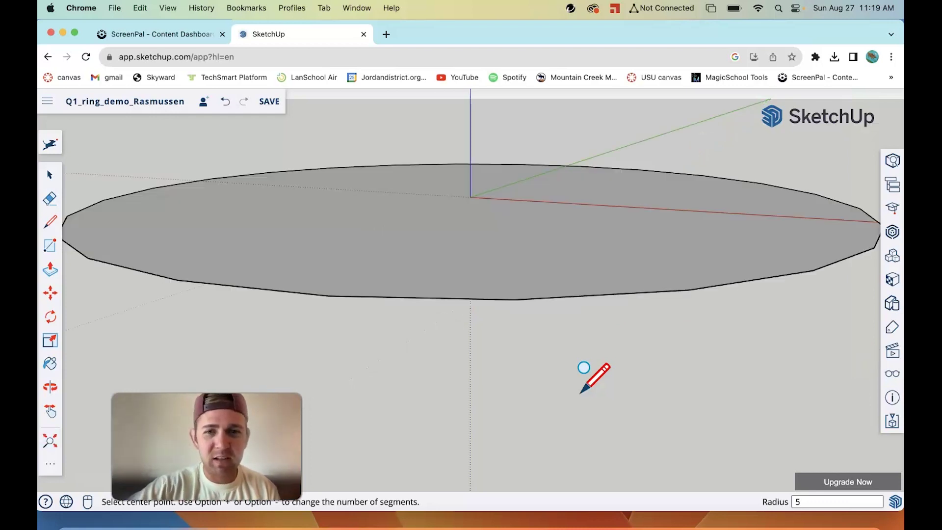
{"action": "middle_click_drag", "start_coordinate": [551, 358], "coordinate": [574, 329]}
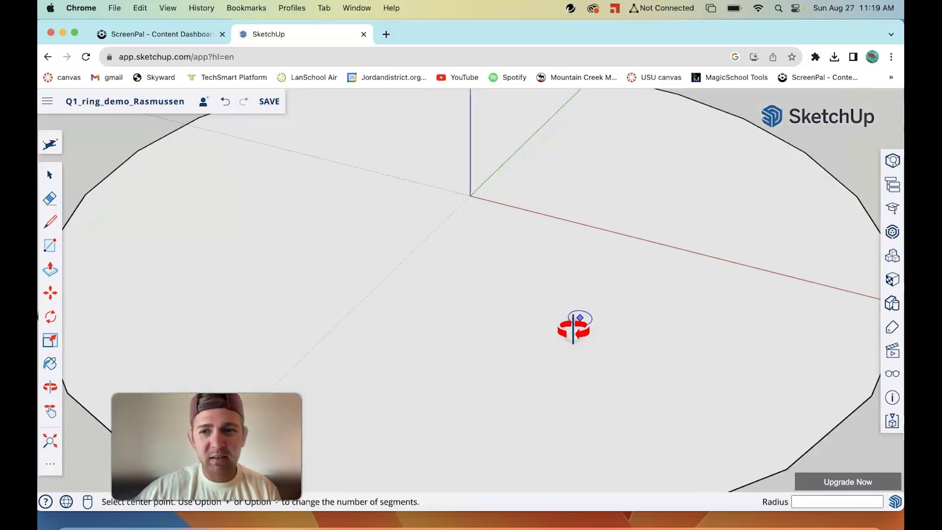
{"action": "scroll", "coordinate": [568, 304], "scroll_direction": "down", "scroll_amount": 3}
{"action": "key", "text": "o"}
{"action": "left_click_drag", "start_coordinate": [564, 281], "coordinate": [652, 305]}
{"action": "key", "text": "c"}
{"action": "mouse_move", "coordinate": [651, 305]}
{"action": "middle_mouse_down"}
{"action": "mouse_move", "coordinate": [651, 396]}
{"action": "mouse_move", "coordinate": [519, 309]}
{"action": "mouse_move", "coordinate": [433, 295]}
{"action": "mouse_move", "coordinate": [601, 299]}
{"action": "mouse_move", "coordinate": [490, 320]}
{"action": "mouse_move", "coordinate": [551, 342]}
{"action": "mouse_move", "coordinate": [490, 290]}
{"action": "middle_mouse_up"}
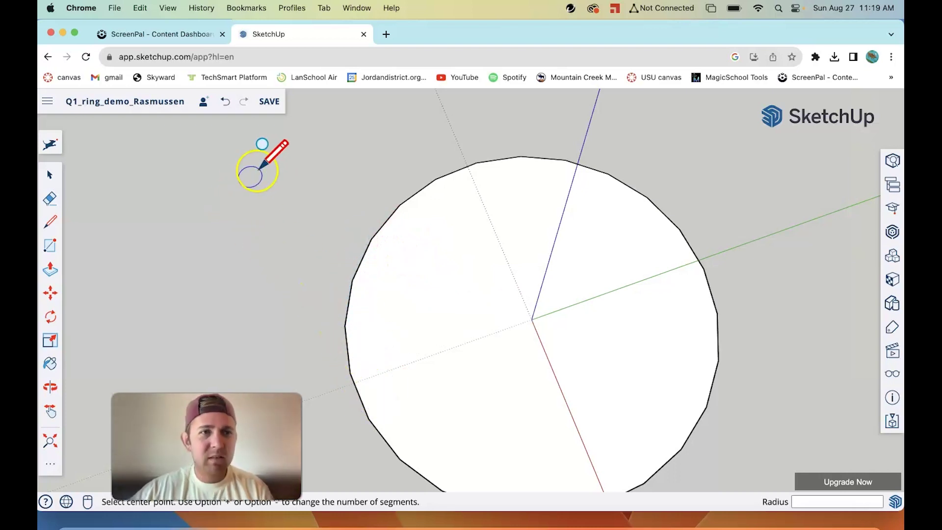
{"action": "key", "text": "super+z"}
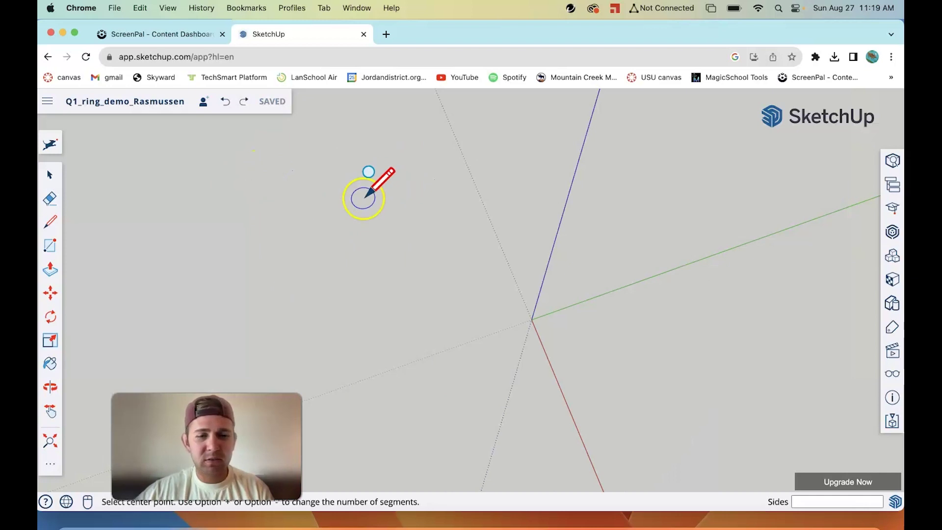
{"action": "left_click", "coordinate": [224, 105]}
Redo and then undo the 24-sided disc, leaving the scene empty
{"action": "left_click", "coordinate": [242, 103]}
{"action": "left_click", "coordinate": [227, 104]}
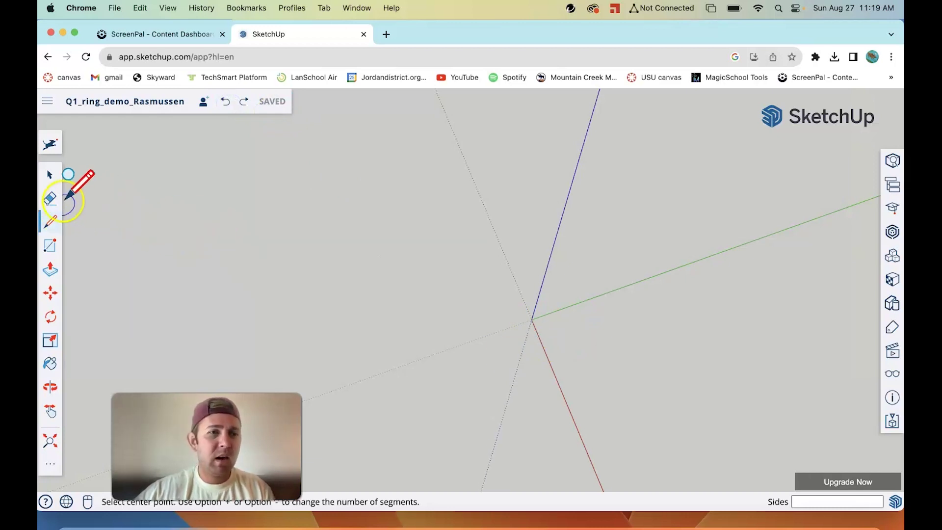
{"action": "left_click", "coordinate": [52, 176]}
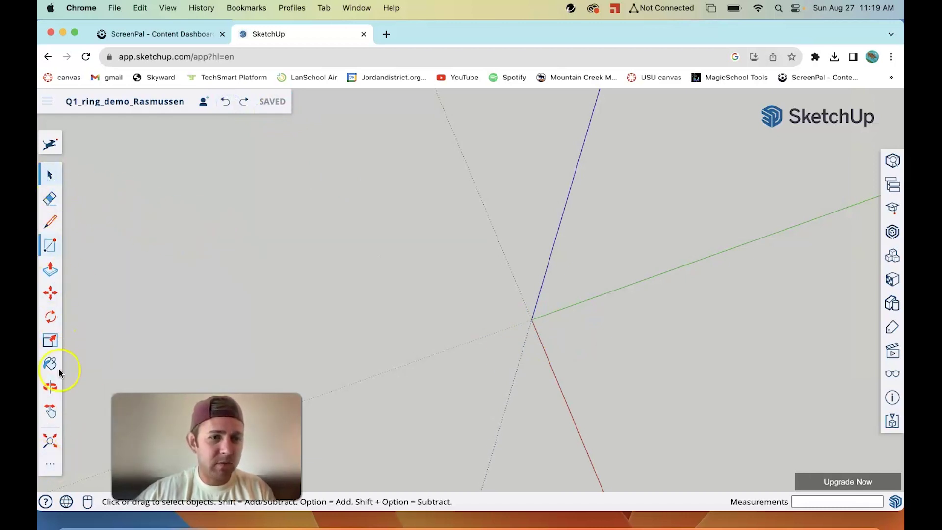
Draw a 60-sided circle centred at the origin as a flat disc, then orbit to view it
{"action": "left_click", "coordinate": [53, 454]}
{"action": "left_click", "coordinate": [97, 239]}
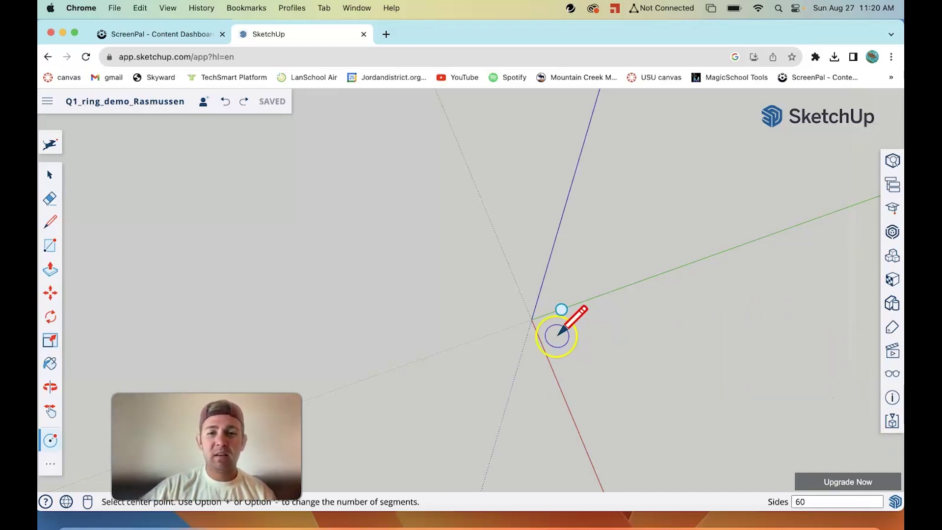
{"action": "left_click", "coordinate": [531, 320]}
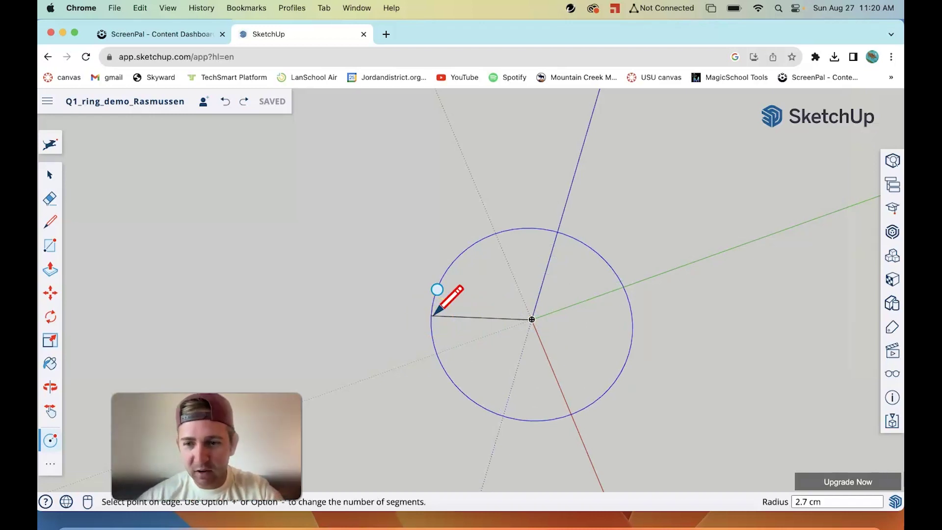
{"action": "left_click_drag", "start_coordinate": [432, 315], "coordinate": [395, 290]}
{"action": "middle_click_drag", "start_coordinate": [510, 219], "coordinate": [611, 336]}
{"action": "scroll", "coordinate": [653, 280], "scroll_direction": "down", "scroll_amount": 3}
{"action": "scroll", "coordinate": [741, 343], "scroll_direction": "up", "scroll_amount": 5}
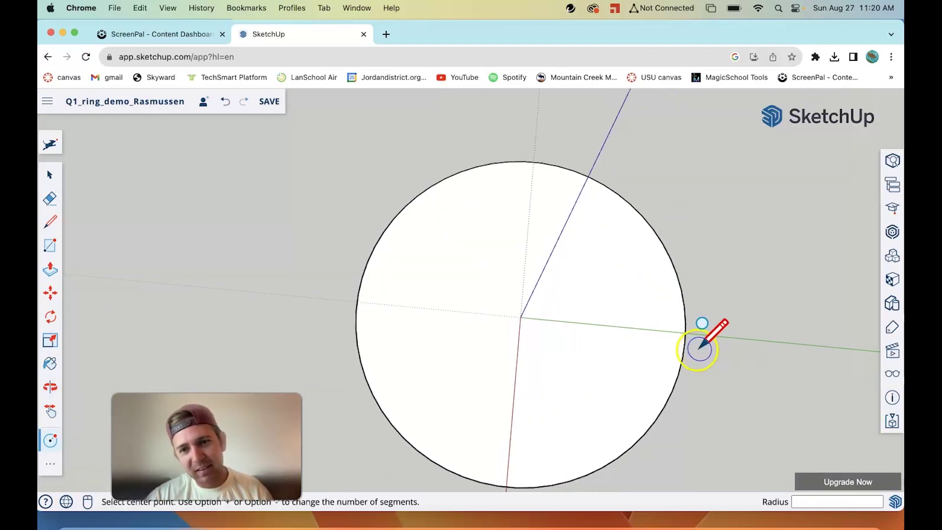
{"action": "scroll", "coordinate": [689, 328], "scroll_direction": "up", "scroll_amount": 2}
{"action": "scroll", "coordinate": [378, 297], "scroll_direction": "down", "scroll_amount": 4}
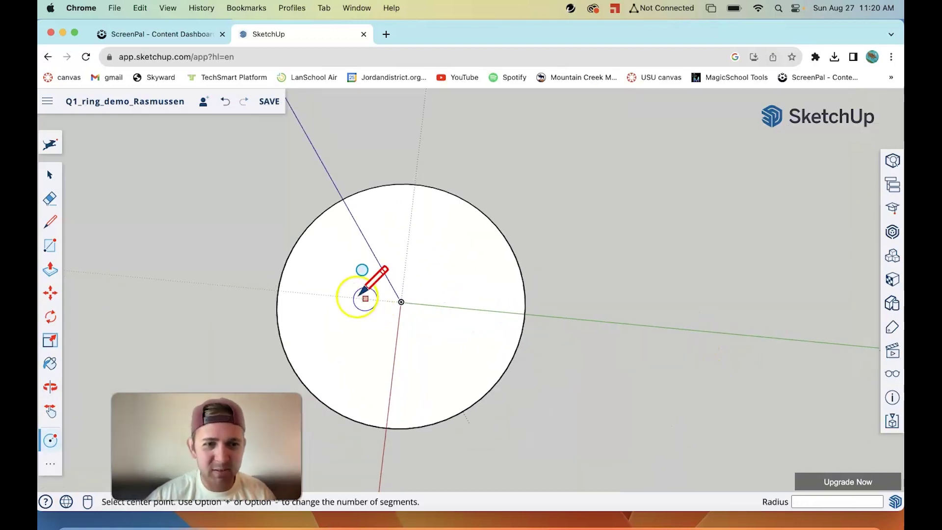
{"action": "middle_click_drag", "start_coordinate": [358, 295], "coordinate": [614, 265]}
{"action": "middle_click_drag", "start_coordinate": [495, 365], "coordinate": [532, 328]}
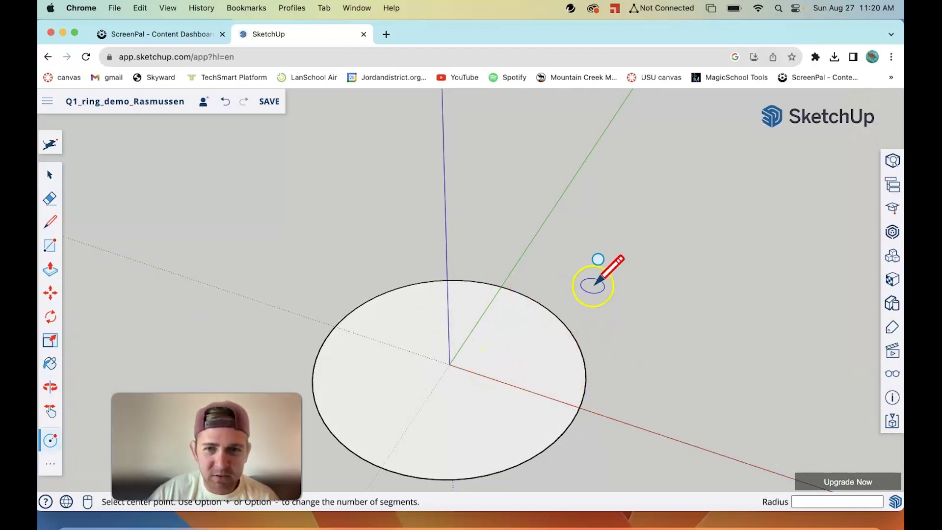
Draw a concentric circle of radius 4 at the origin inside the disc
{"action": "left_click", "coordinate": [450, 364]}
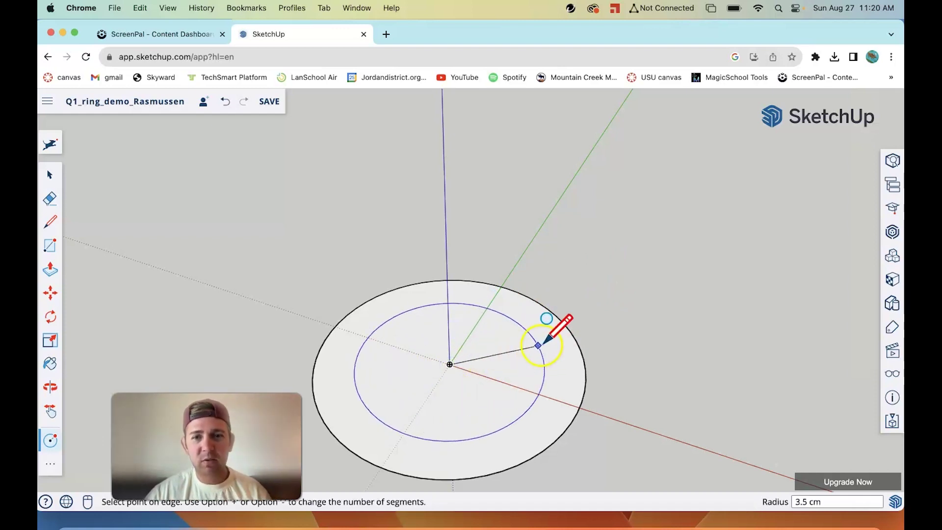
{"action": "key", "text": "Return"}
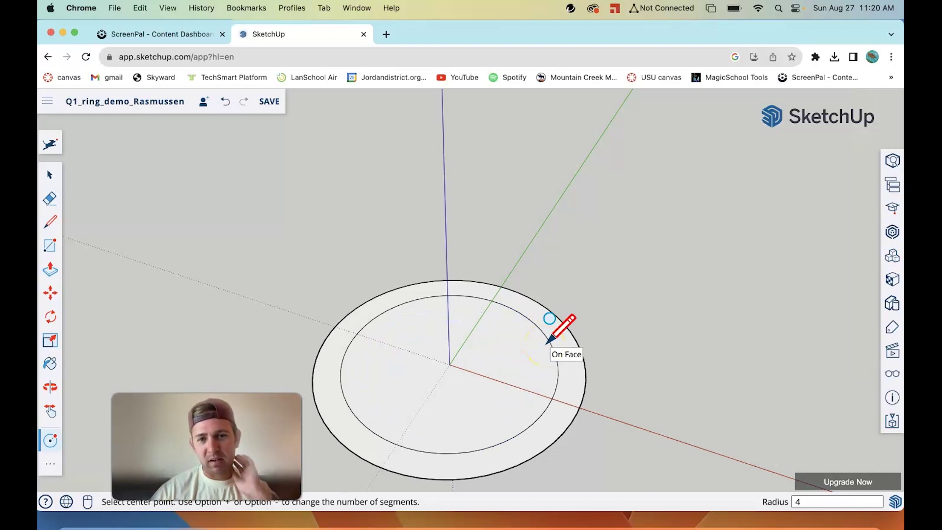
{"action": "middle_click_drag", "start_coordinate": [591, 277], "coordinate": [615, 382]}
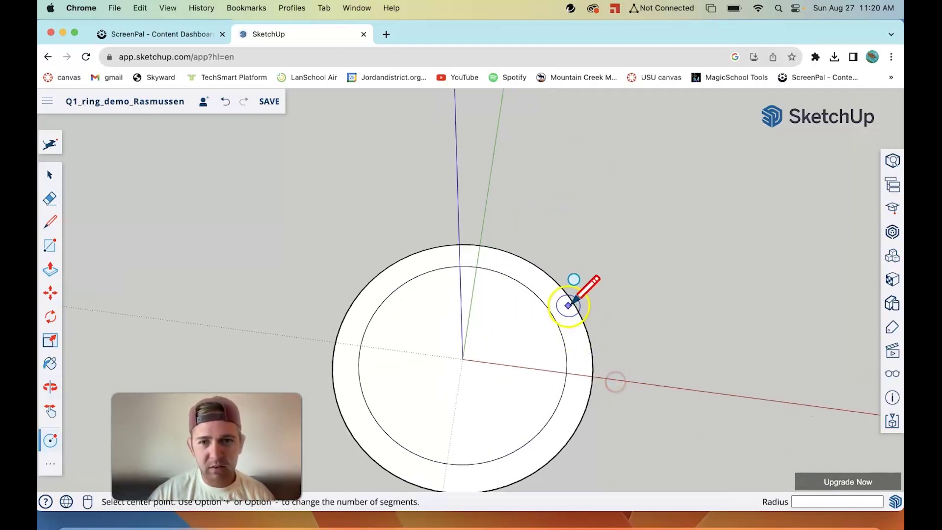
Select the 4 cm inner face and delete it, leaving a hollow ring
{"action": "left_click", "coordinate": [53, 176]}
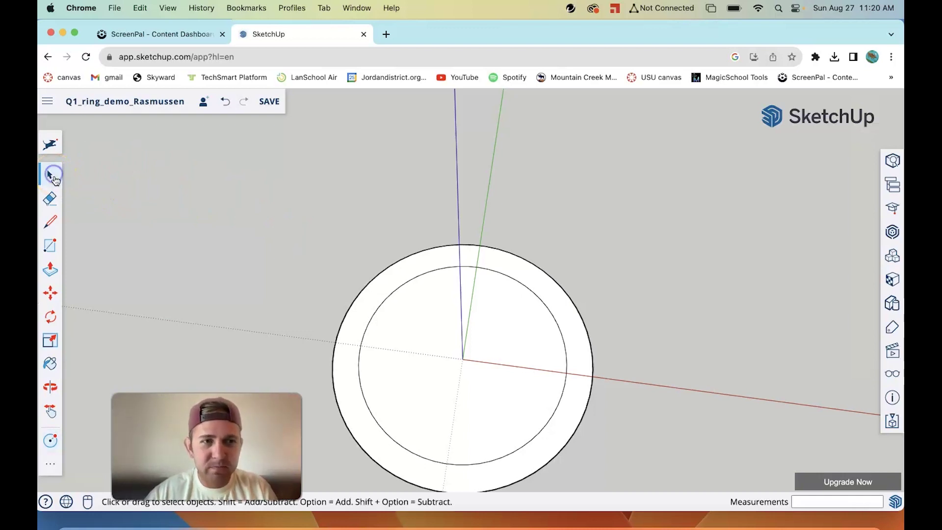
{"action": "left_click", "coordinate": [437, 291]}
{"action": "mouse_move", "coordinate": [623, 332]}
{"action": "middle_mouse_down"}
{"action": "mouse_move", "coordinate": [664, 354]}
{"action": "mouse_move", "coordinate": [645, 311]}
{"action": "mouse_move", "coordinate": [637, 333]}
{"action": "middle_mouse_up"}
{"action": "left_click", "coordinate": [616, 351]}
{"action": "left_click", "coordinate": [552, 346]}
{"action": "left_click", "coordinate": [529, 345]}
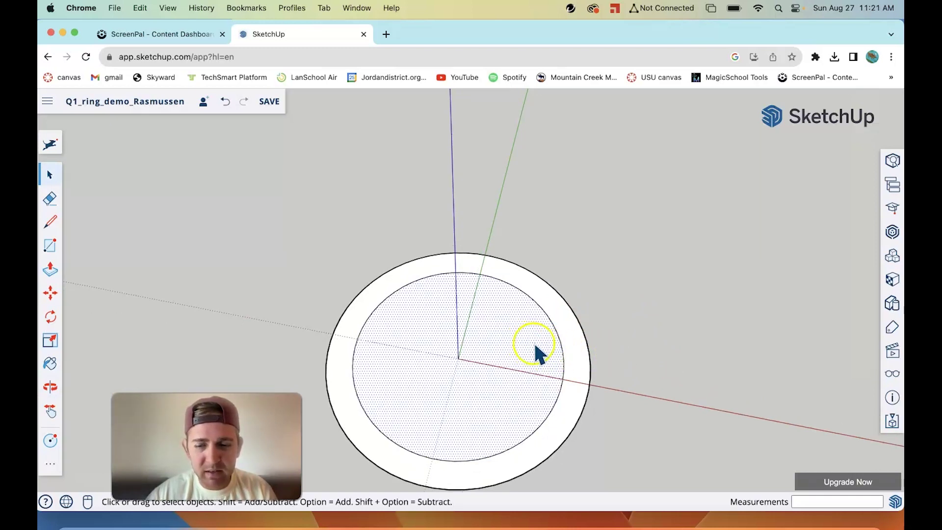
{"action": "key", "text": "Delete"}
{"action": "left_click", "coordinate": [558, 347]}
{"action": "middle_click_drag", "start_coordinate": [559, 348], "coordinate": [525, 370]}
Push/Pull the ring face upward 1.5 cm into a solid band
{"action": "key", "text": "space"}
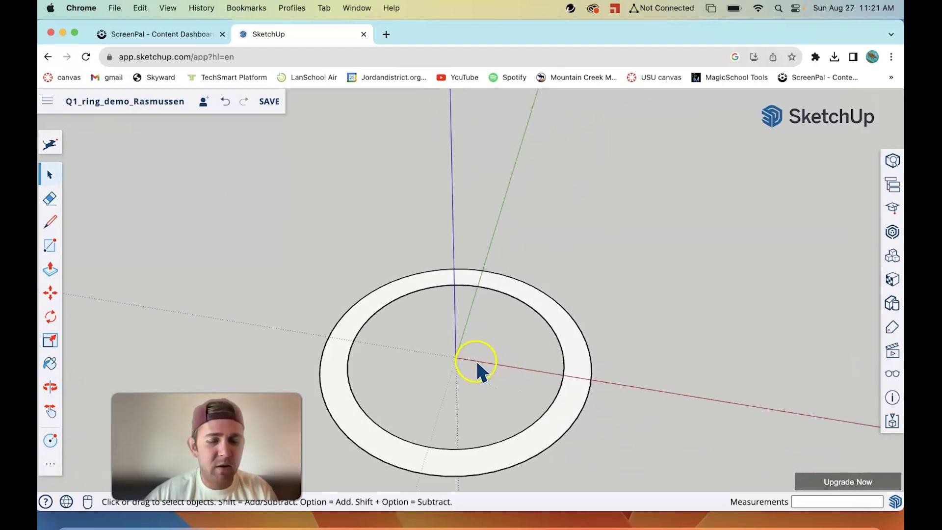
{"action": "middle_click_drag", "start_coordinate": [471, 370], "coordinate": [507, 325]}
{"action": "left_click", "coordinate": [96, 265]}
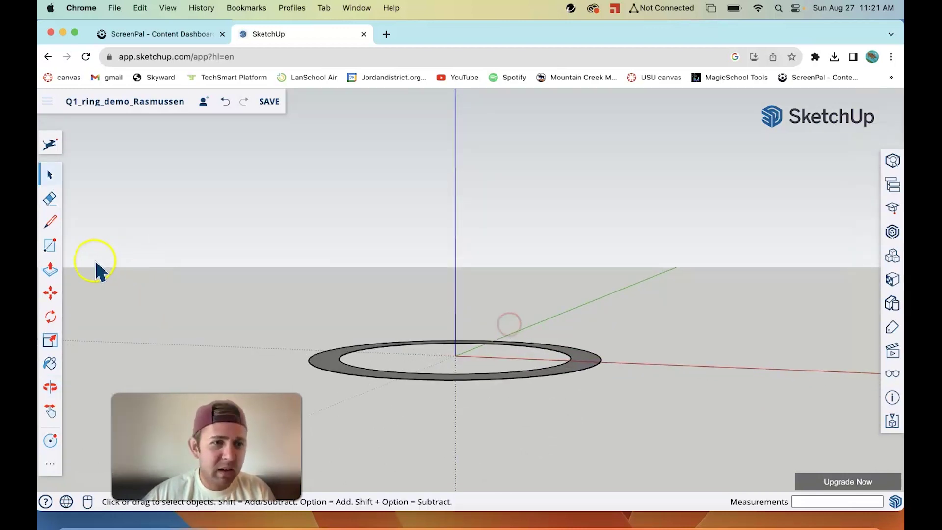
{"action": "left_click", "coordinate": [51, 269]}
{"action": "middle_click_drag", "start_coordinate": [540, 330], "coordinate": [450, 366]}
{"action": "left_click", "coordinate": [395, 392]}
{"action": "middle_click_drag", "start_coordinate": [568, 378], "coordinate": [569, 397]}
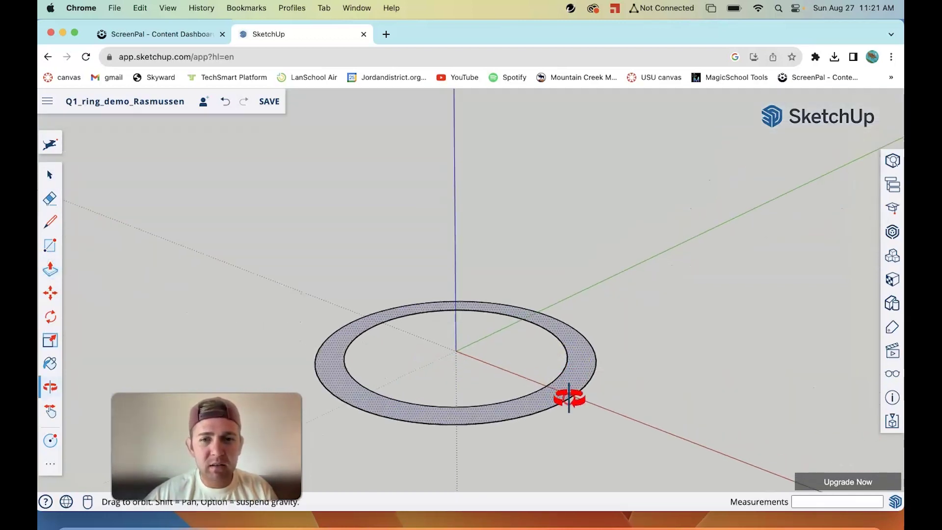
{"action": "middle_click_drag", "start_coordinate": [505, 420], "coordinate": [569, 366]}
{"action": "middle_click_drag", "start_coordinate": [492, 318], "coordinate": [585, 382]}
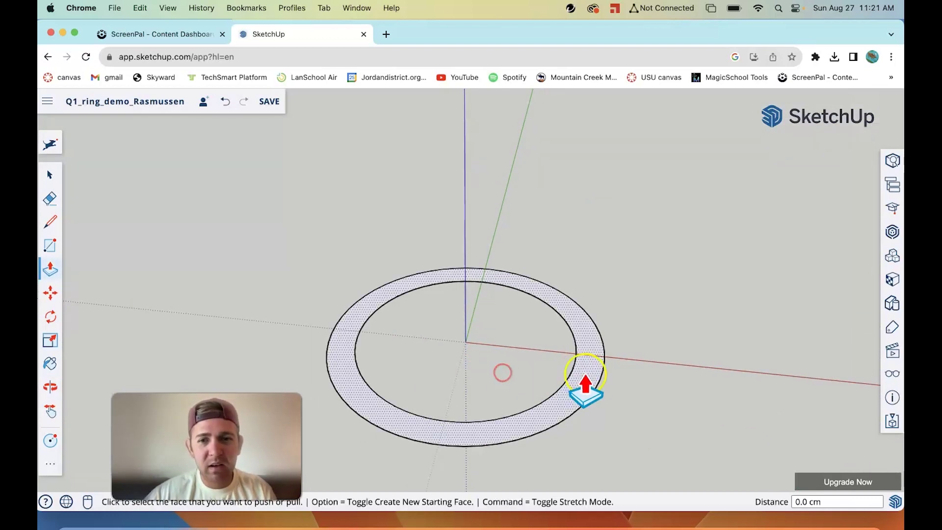
{"action": "left_click", "coordinate": [569, 405]}
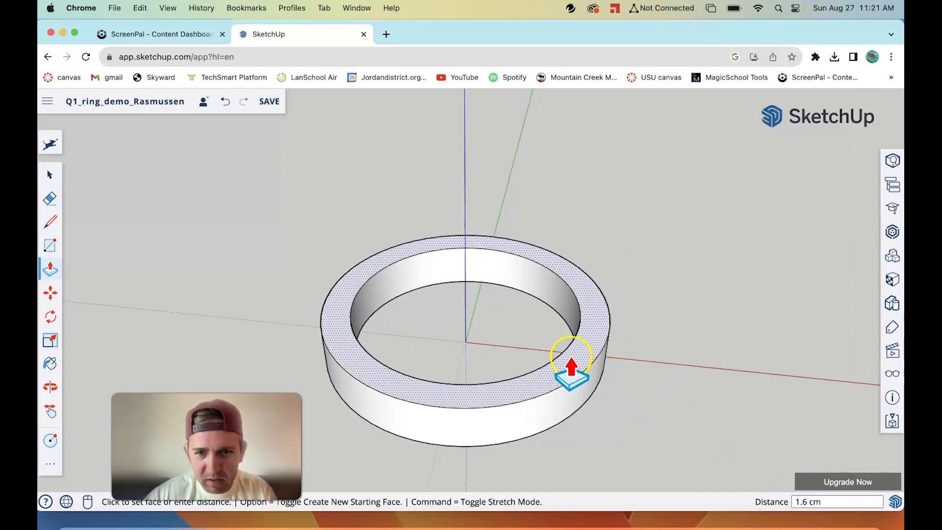
{"action": "middle_click_drag", "start_coordinate": [571, 365], "coordinate": [542, 234]}
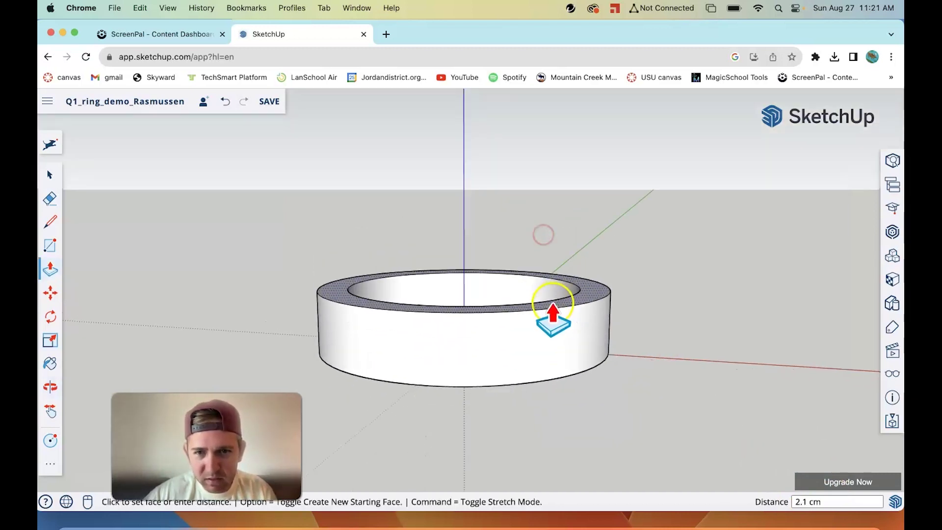
{"action": "middle_click_drag", "start_coordinate": [554, 323], "coordinate": [555, 334]}
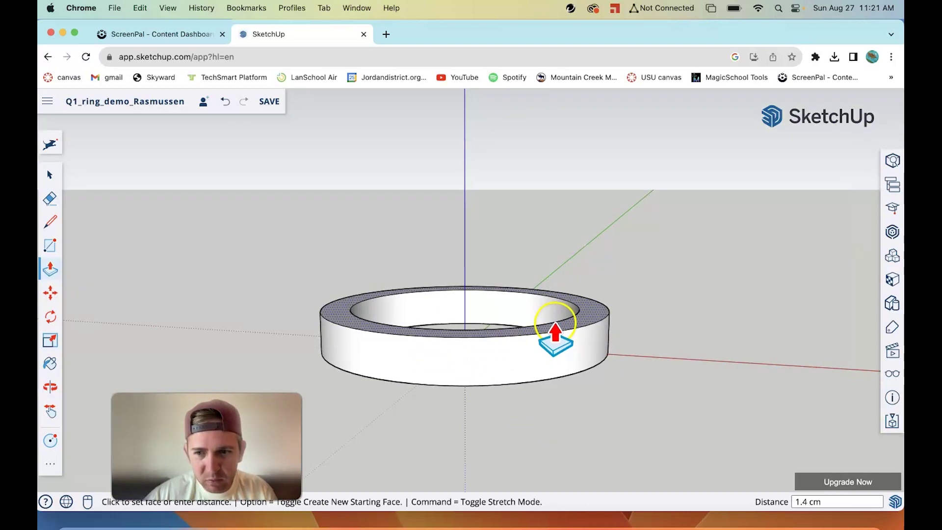
{"action": "left_click", "coordinate": [552, 336]}
Orbit around the band to check its 1.5 cm height
{"action": "key", "text": "o"}
{"action": "left_click_drag", "start_coordinate": [622, 330], "coordinate": [551, 201]}
{"action": "key", "text": "p"}
{"action": "middle_click_drag", "start_coordinate": [551, 201], "coordinate": [667, 353]}
{"action": "middle_click_drag", "start_coordinate": [538, 235], "coordinate": [495, 270]}
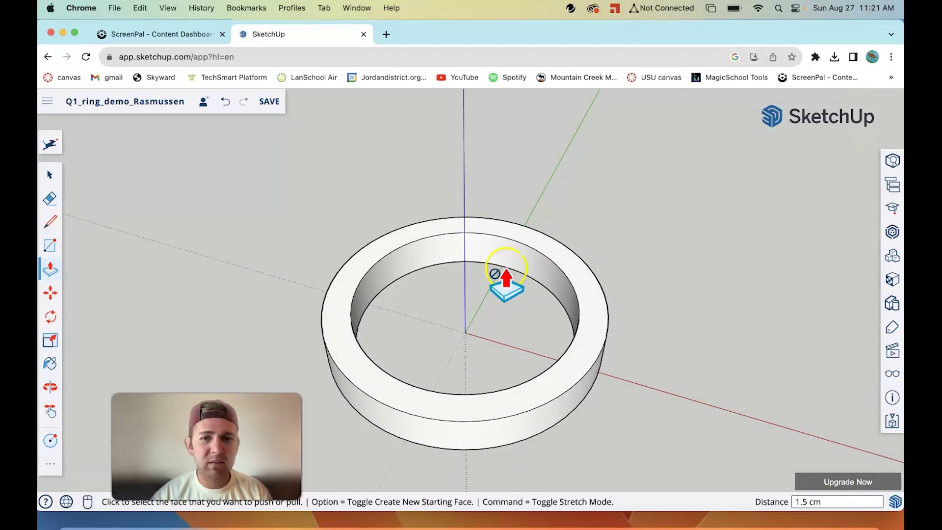
{"action": "key", "text": "o"}
{"action": "left_click_drag", "start_coordinate": [507, 311], "coordinate": [533, 262]}
{"action": "key", "text": "p"}
{"action": "middle_click_drag", "start_coordinate": [620, 309], "coordinate": [482, 269]}
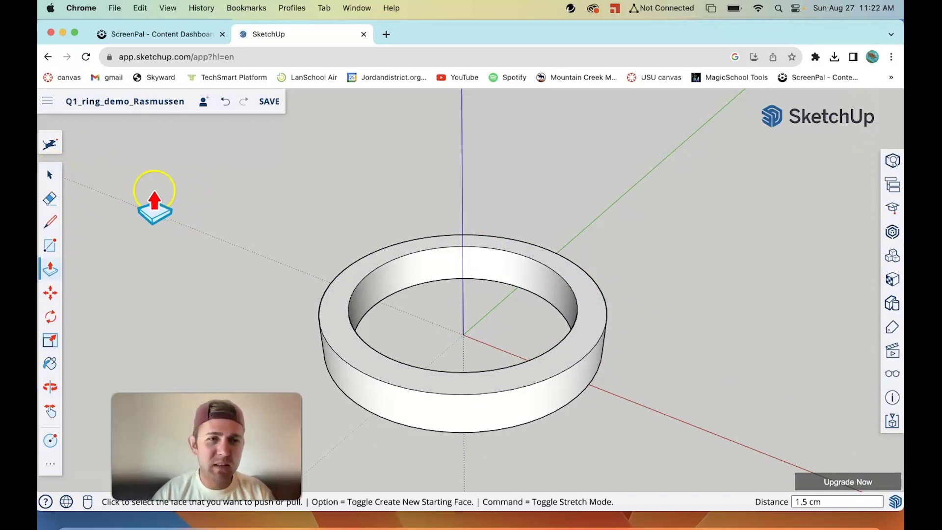
Select the ring band, checking the selection from a side view
{"action": "left_click", "coordinate": [50, 175]}
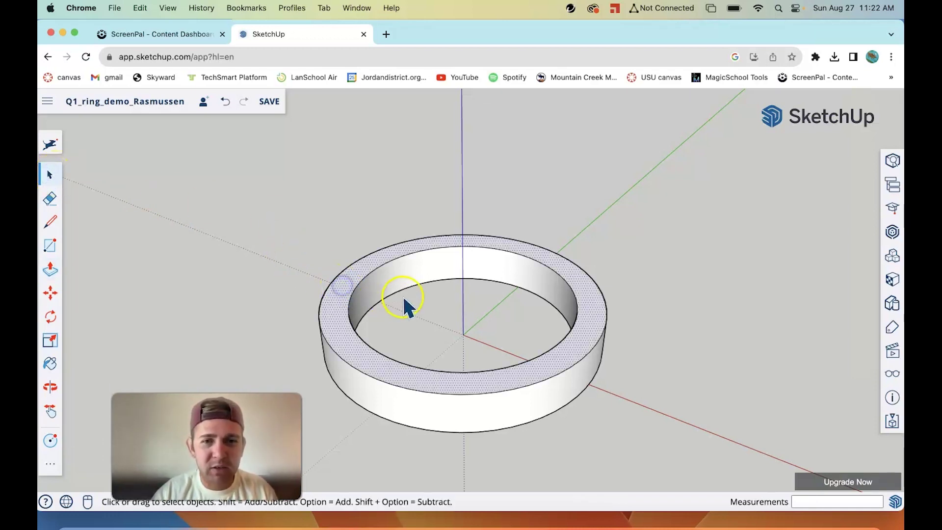
{"action": "triple_click", "coordinate": [349, 287]}
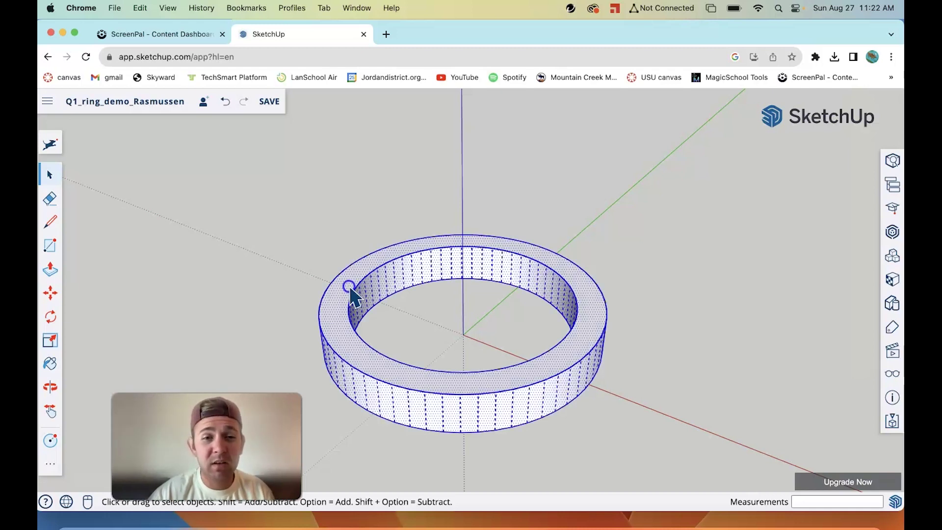
{"action": "middle_click_drag", "start_coordinate": [361, 385], "coordinate": [491, 513]}
{"action": "left_click", "coordinate": [631, 332]}
{"action": "middle_click_drag", "start_coordinate": [418, 333], "coordinate": [529, 349]}
{"action": "left_click", "coordinate": [566, 346]}
Triple-click to select the entire 1.5 cm ring and delete it
{"action": "scroll", "coordinate": [566, 347], "scroll_direction": "up", "scroll_amount": 5}
{"action": "scroll", "coordinate": [575, 355], "scroll_direction": "down", "scroll_amount": 10}
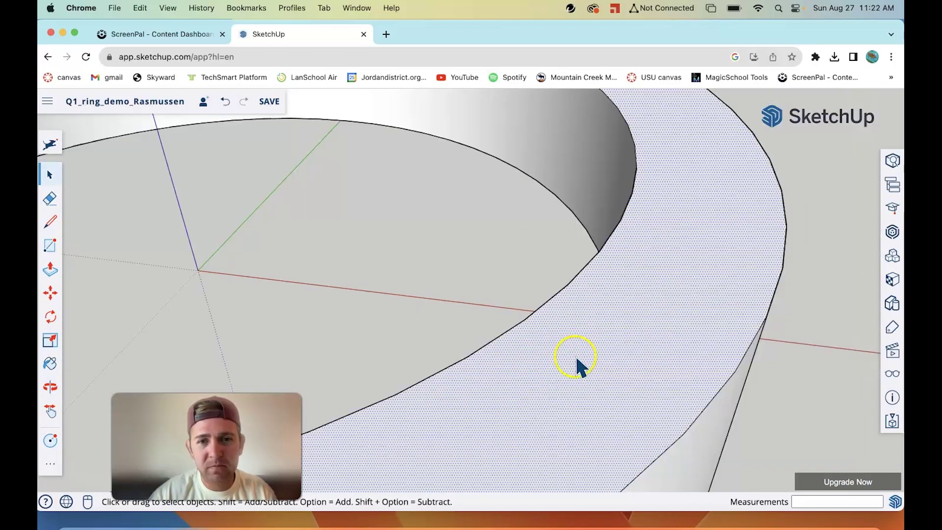
{"action": "scroll", "coordinate": [527, 360], "scroll_direction": "up", "scroll_amount": 4}
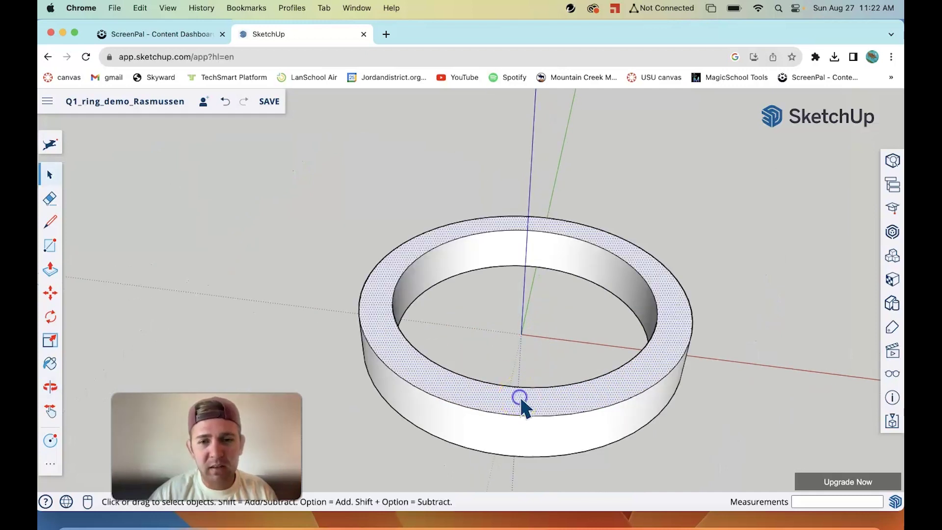
{"action": "double_click", "coordinate": [521, 400]}
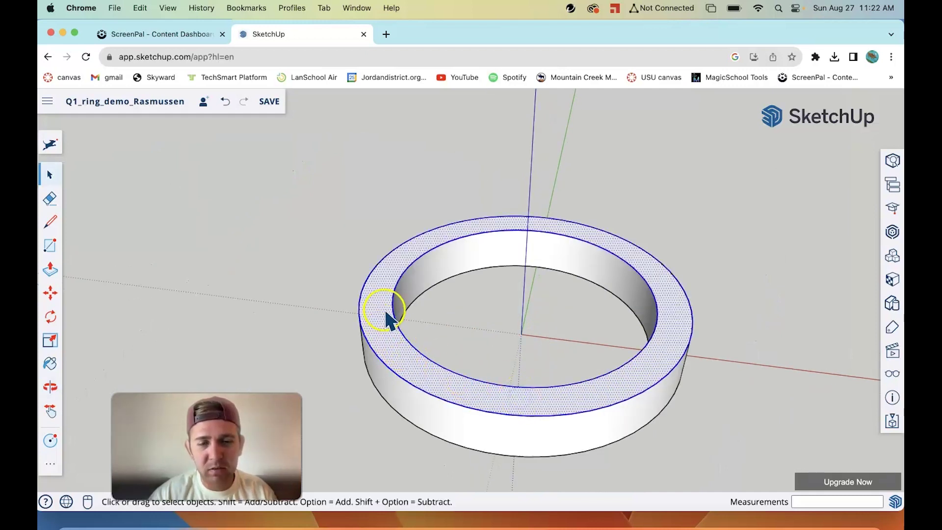
{"action": "middle_click_drag", "start_coordinate": [455, 343], "coordinate": [431, 316]}
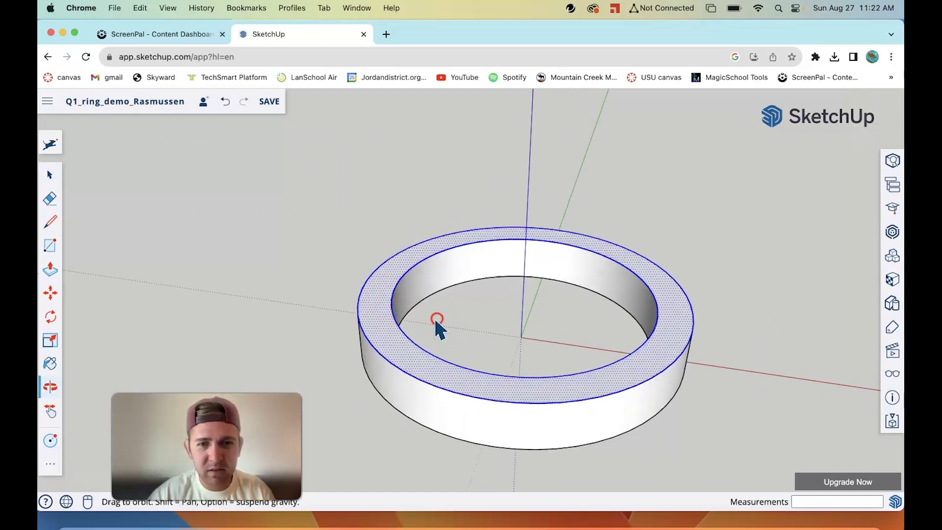
{"action": "triple_click", "coordinate": [372, 308]}
{"action": "middle_click_drag", "start_coordinate": [506, 373], "coordinate": [485, 419]}
{"action": "key", "text": "Delete"}
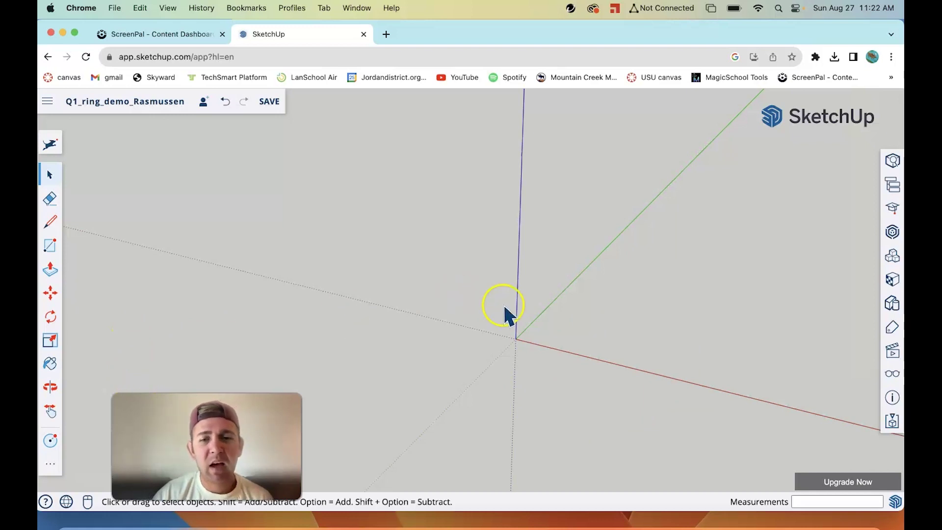
Draw a trial hexagon centred on the origin with the Polygon tool, then undo it
{"action": "middle_click_drag", "start_coordinate": [539, 308], "coordinate": [551, 301]}
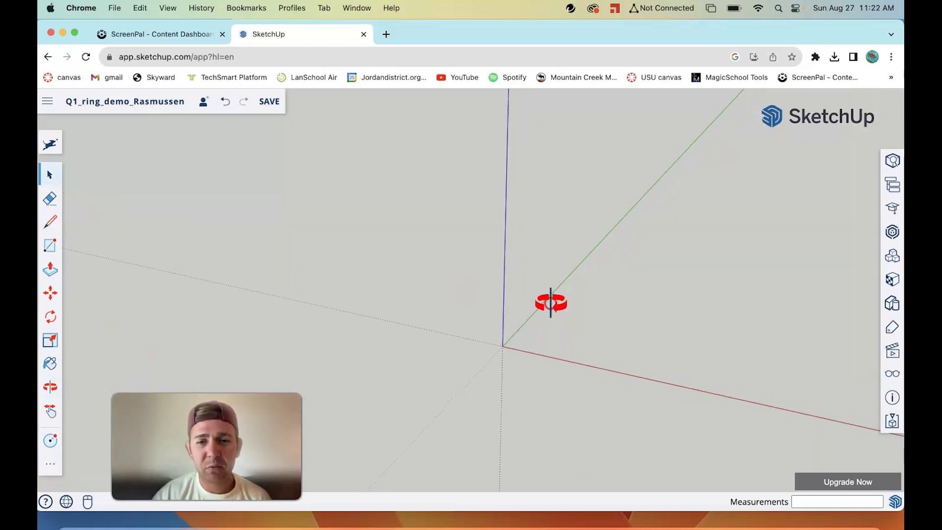
{"action": "left_click", "coordinate": [48, 461]}
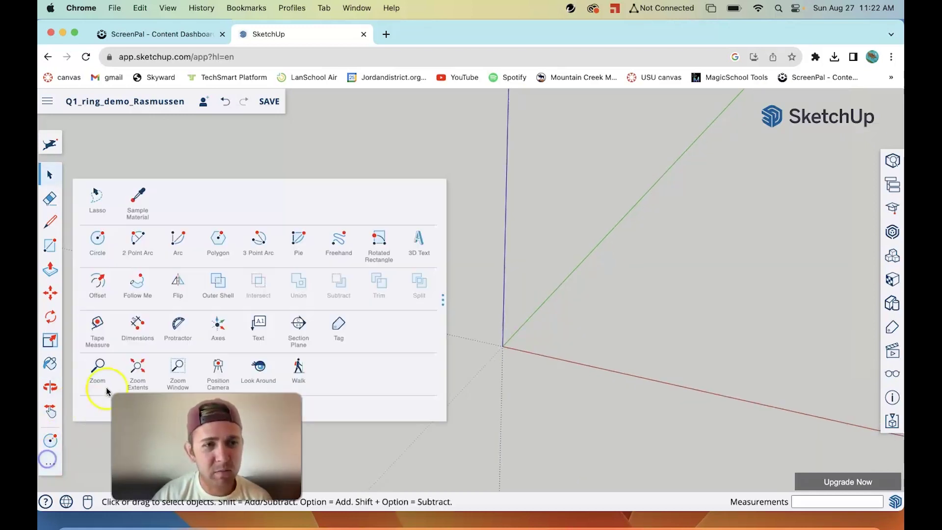
{"action": "left_click", "coordinate": [216, 248]}
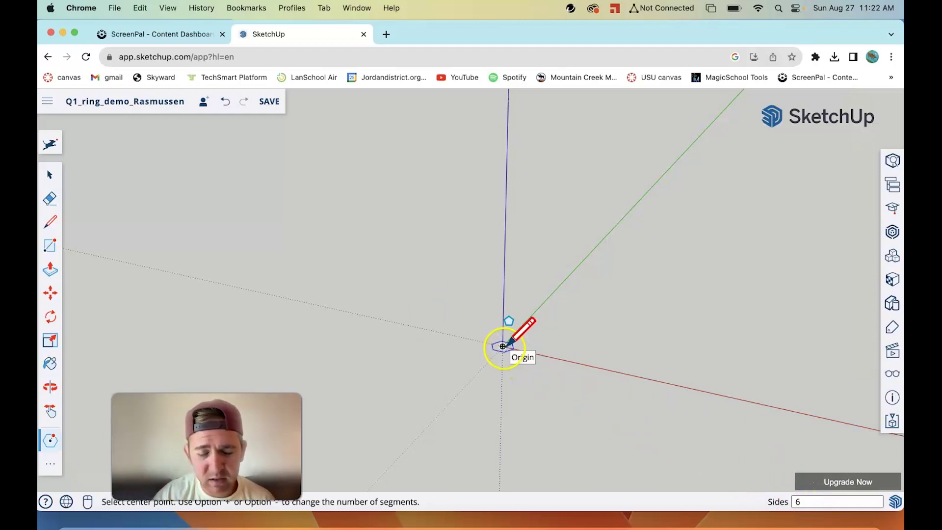
{"action": "mouse_move", "coordinate": [502, 346]}
{"action": "left_mouse_down"}
{"action": "mouse_move", "coordinate": [603, 322]}
{"action": "mouse_move", "coordinate": [627, 326]}
{"action": "left_mouse_up"}
{"action": "middle_click_drag", "start_coordinate": [603, 325], "coordinate": [532, 448]}
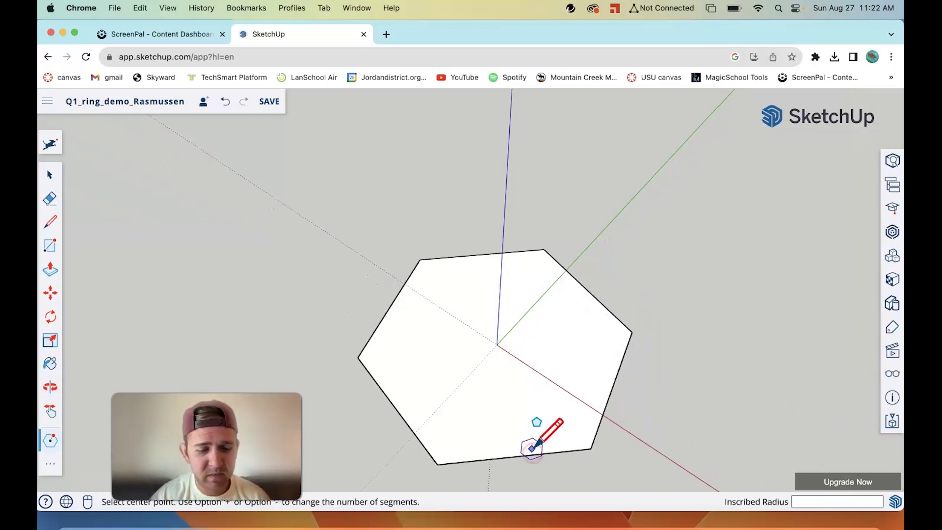
{"action": "key", "text": "super+z"}
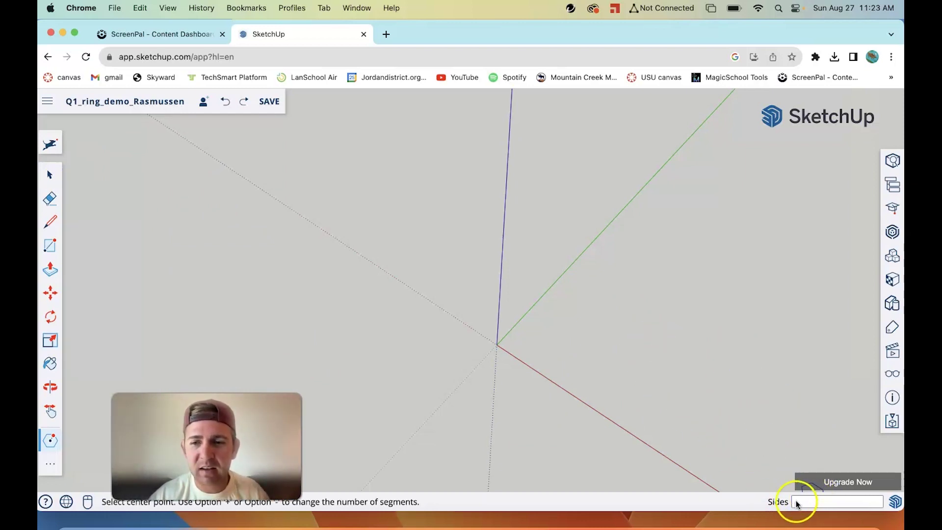
Reactivate the Polygon tool with its sides set to 24
{"action": "left_click", "coordinate": [51, 184]}
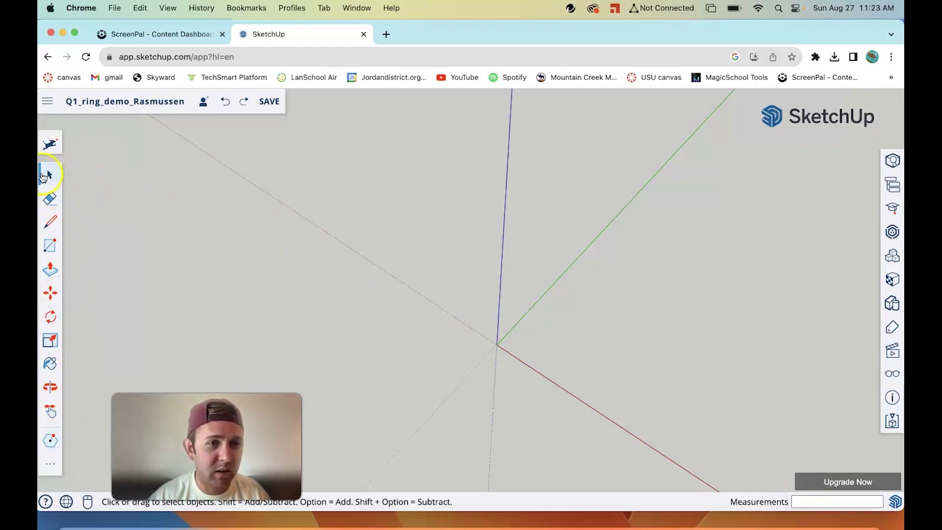
{"action": "left_click", "coordinate": [51, 439]}
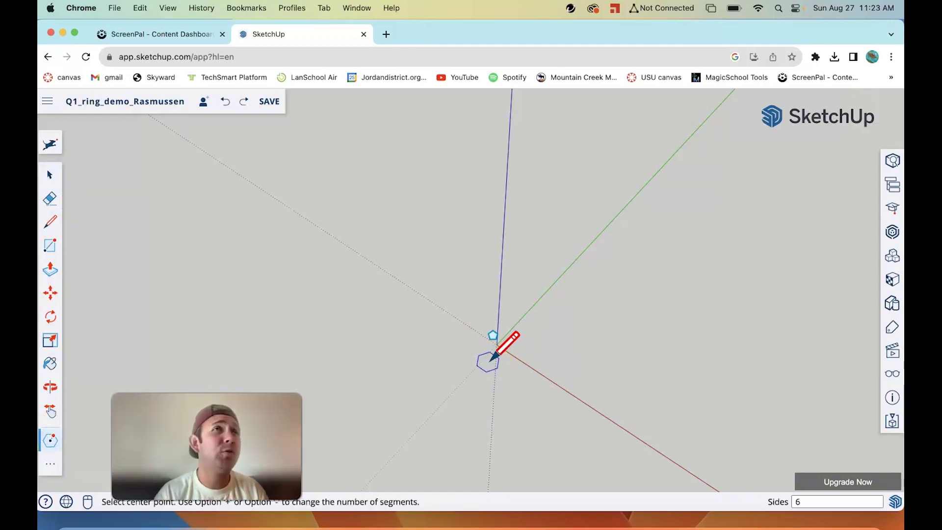
{"action": "type", "text": "24"}
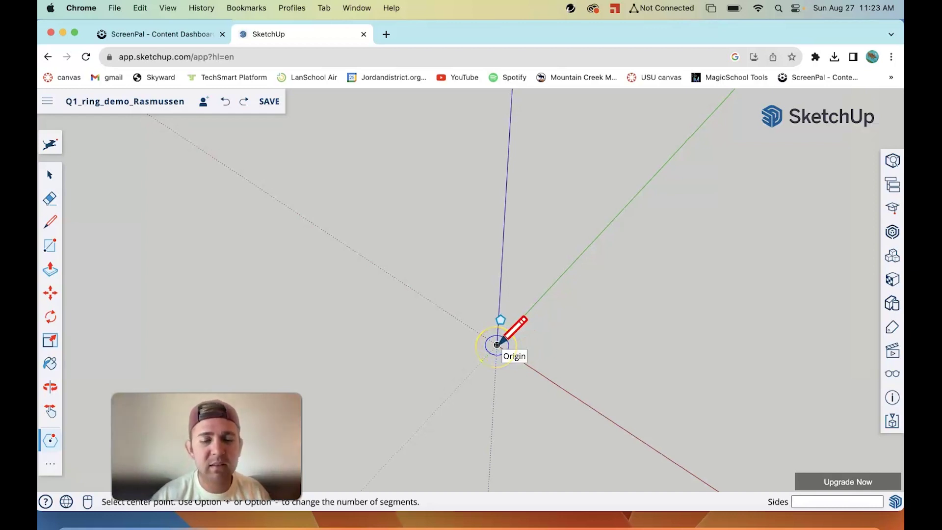
Place a 24-sided polygon at the origin with inscribed radius 5, then orbit to view it
{"action": "left_click", "coordinate": [497, 345]}
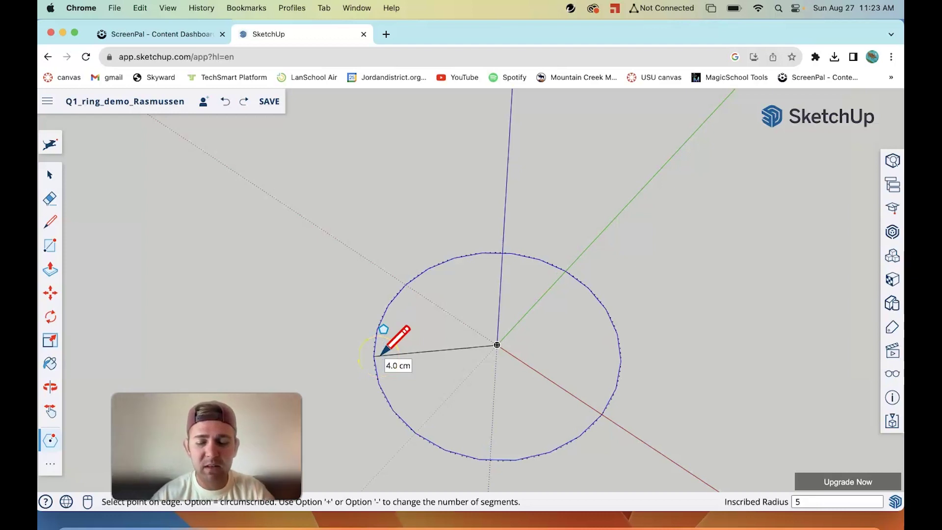
{"action": "key", "text": "Return"}
{"action": "mouse_move", "coordinate": [384, 330]}
{"action": "middle_mouse_down"}
{"action": "mouse_move", "coordinate": [599, 337]}
{"action": "mouse_move", "coordinate": [435, 410]}
{"action": "mouse_move", "coordinate": [498, 294]}
{"action": "mouse_move", "coordinate": [454, 337]}
{"action": "mouse_move", "coordinate": [448, 370]}
{"action": "middle_mouse_up"}
{"action": "scroll", "coordinate": [447, 370], "scroll_direction": "down", "scroll_amount": 2}
{"action": "scroll", "coordinate": [467, 366], "scroll_direction": "up", "scroll_amount": 3}
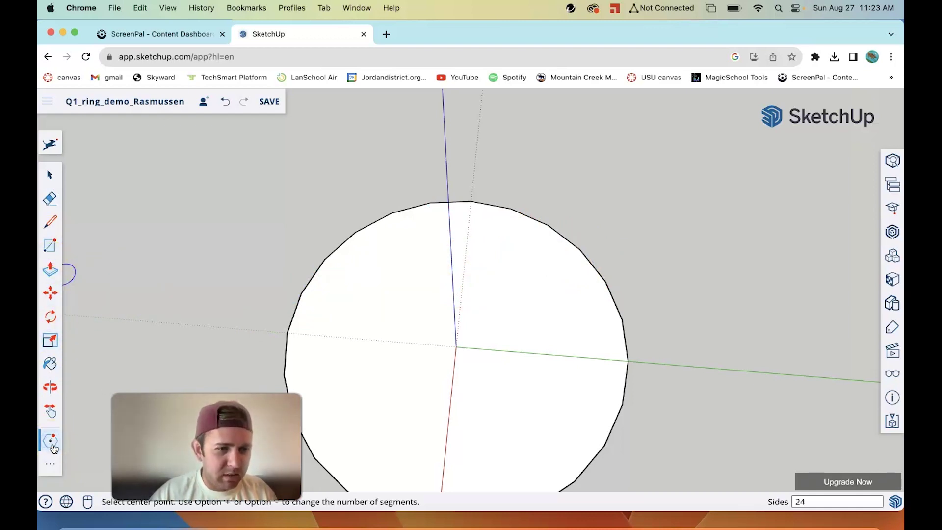
Draw a concentric radius-4 circle centred on the origin inside the 24-sided disc
{"action": "left_click", "coordinate": [49, 459]}
{"action": "left_click", "coordinate": [103, 245]}
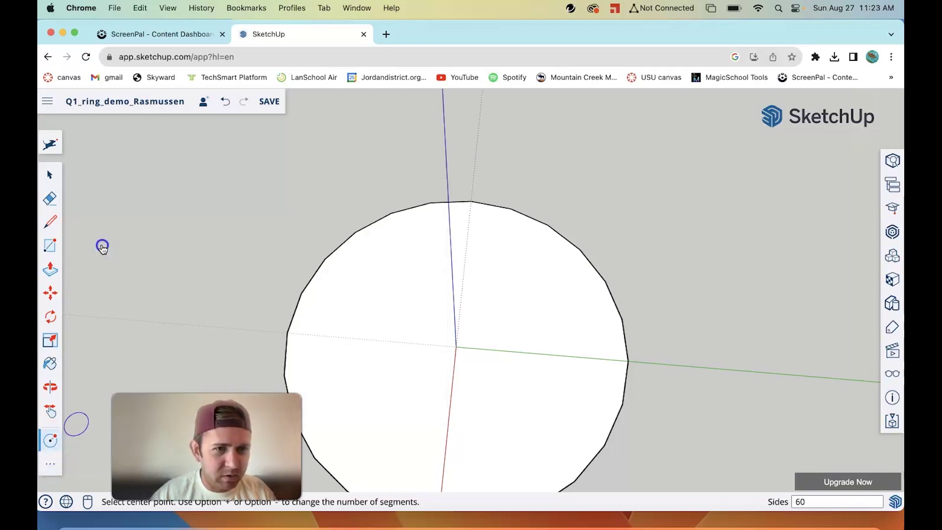
{"action": "left_click", "coordinate": [456, 347]}
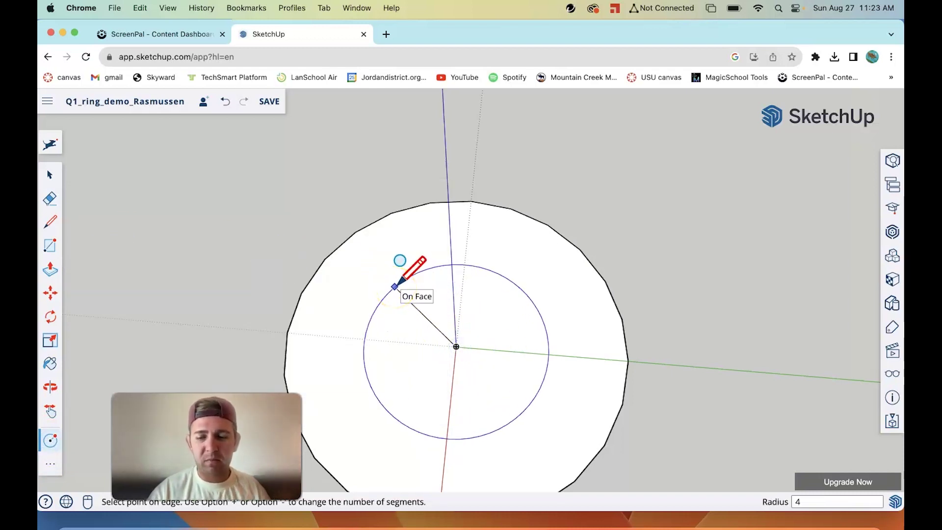
{"action": "type", "text": "4"}
{"action": "key", "text": "Return"}
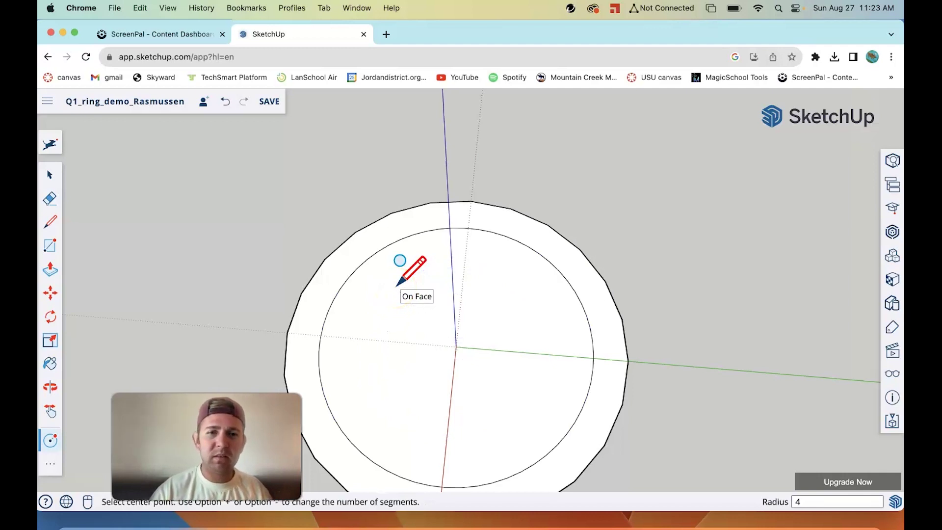
Delete the inner circular face to leave a hollow band
{"action": "left_click", "coordinate": [51, 175]}
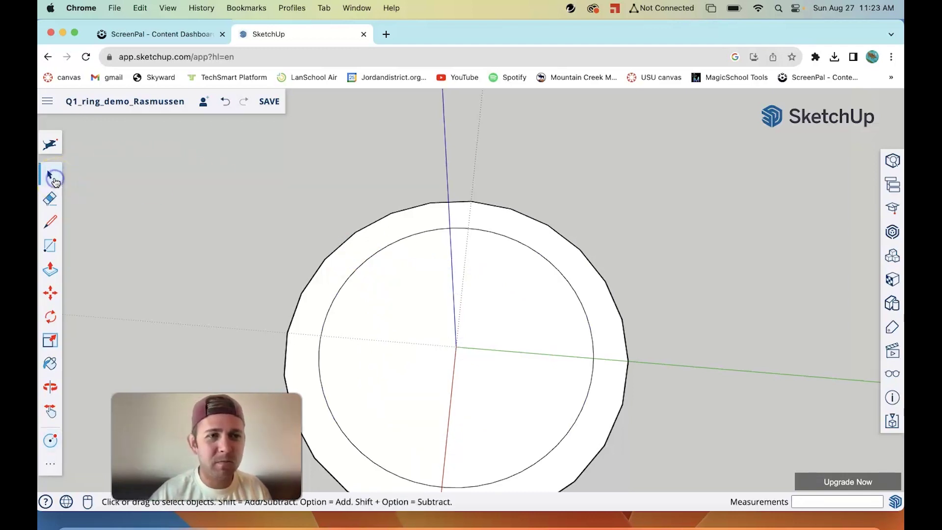
{"action": "left_click", "coordinate": [378, 298]}
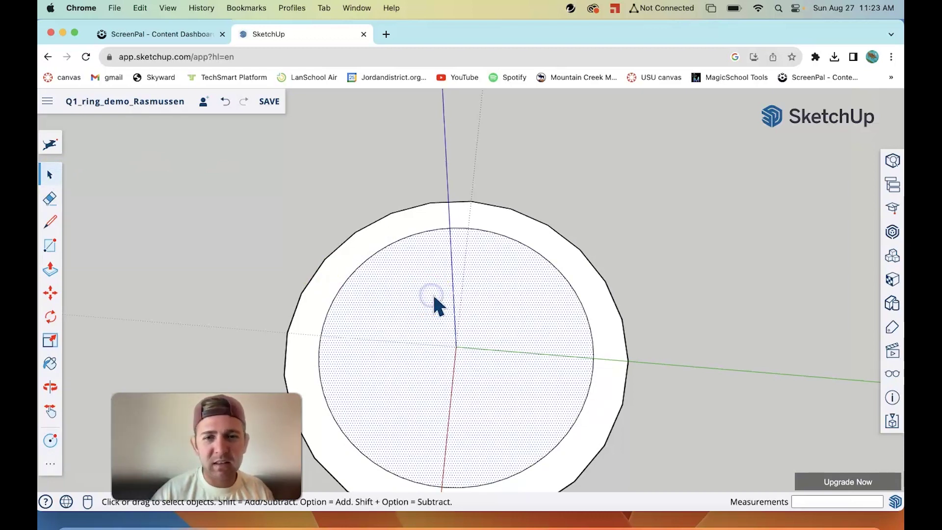
{"action": "left_click", "coordinate": [475, 290]}
{"action": "key", "text": "Delete"}
{"action": "middle_click_drag", "start_coordinate": [526, 339], "coordinate": [472, 254]}
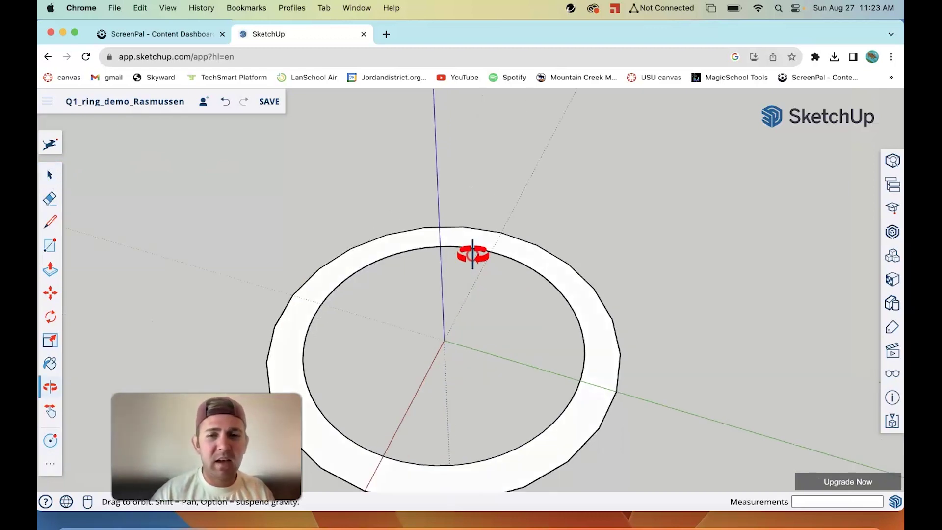
{"action": "key", "text": "space"}
Push/Pull the ring face up 1.5 cm and orbit to inspect the thick band
{"action": "left_click", "coordinate": [50, 267]}
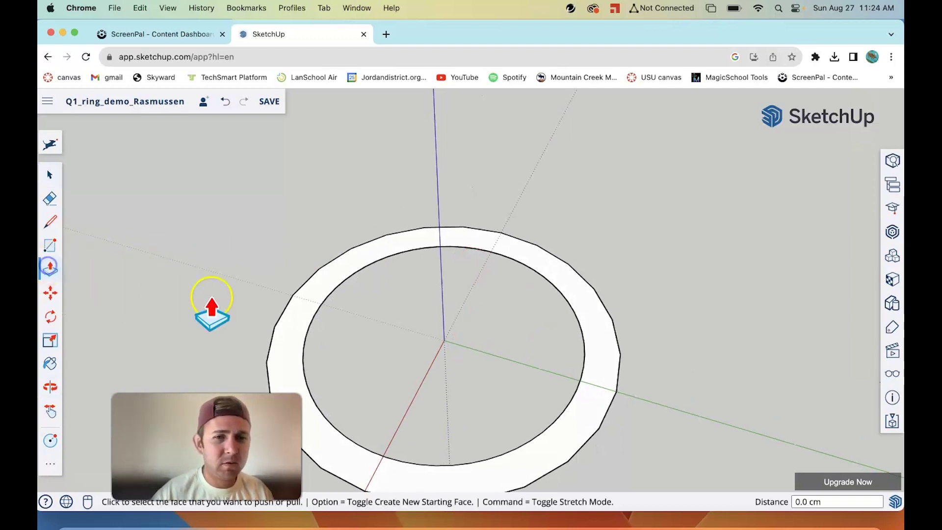
{"action": "left_click", "coordinate": [299, 337]}
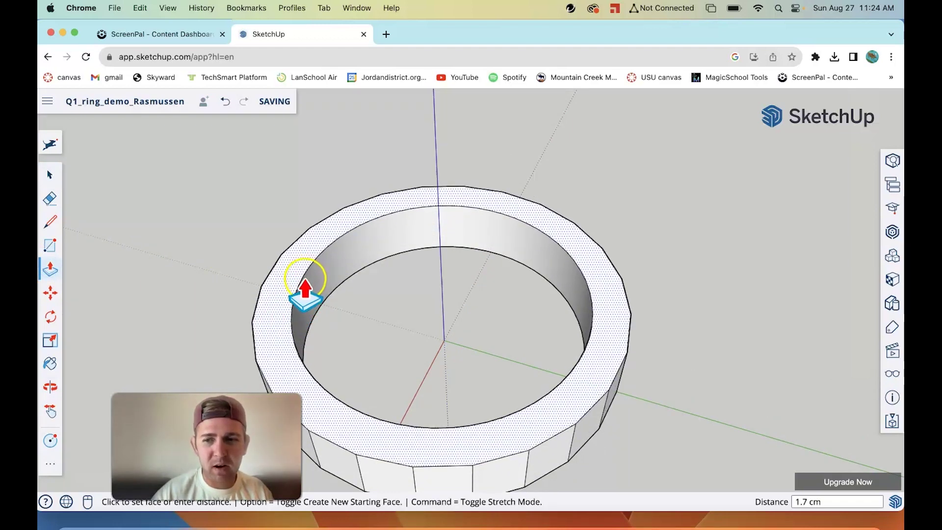
{"action": "left_click", "coordinate": [303, 299]}
{"action": "middle_click_drag", "start_coordinate": [410, 361], "coordinate": [478, 380]}
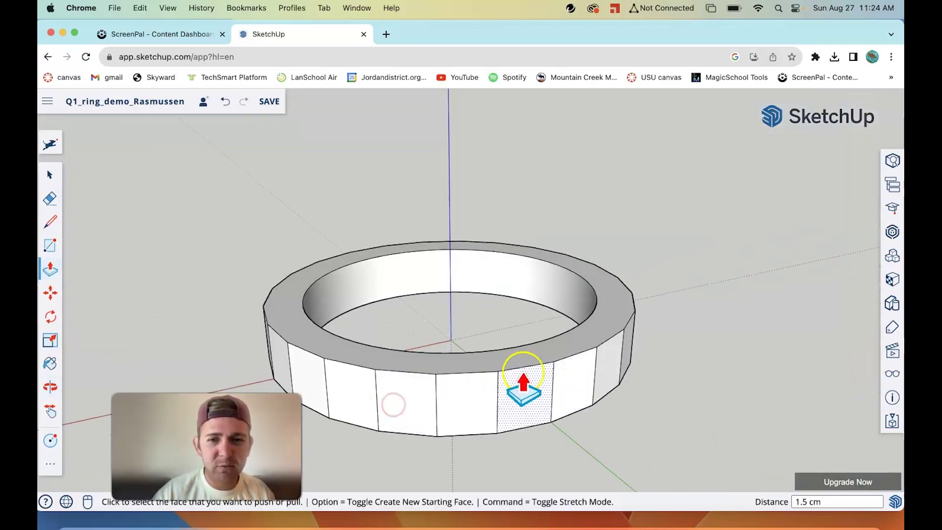
{"action": "middle_click_drag", "start_coordinate": [589, 378], "coordinate": [365, 231]}
{"action": "middle_click_drag", "start_coordinate": [517, 284], "coordinate": [439, 419]}
{"action": "scroll", "coordinate": [439, 422], "scroll_direction": "up", "scroll_amount": 2}
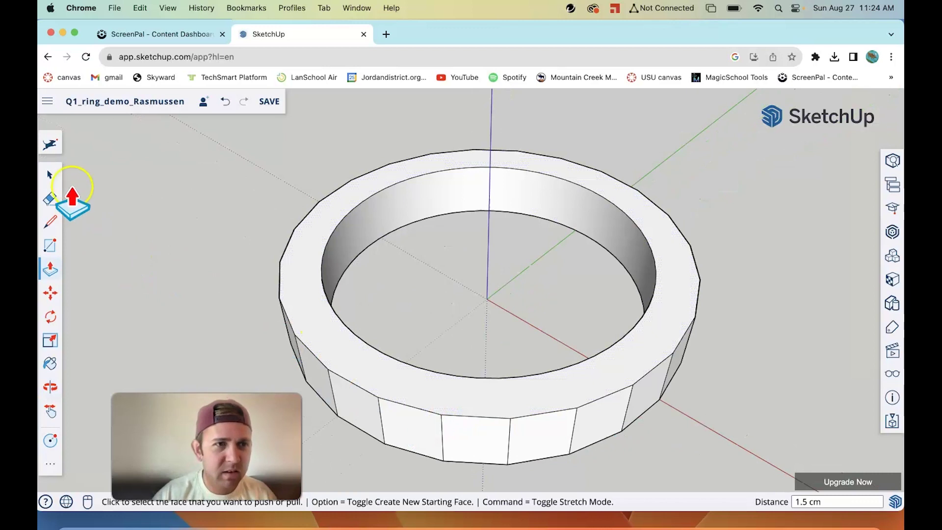
Delete the entire 24-sided ring from the scene
{"action": "left_click", "coordinate": [51, 173]}
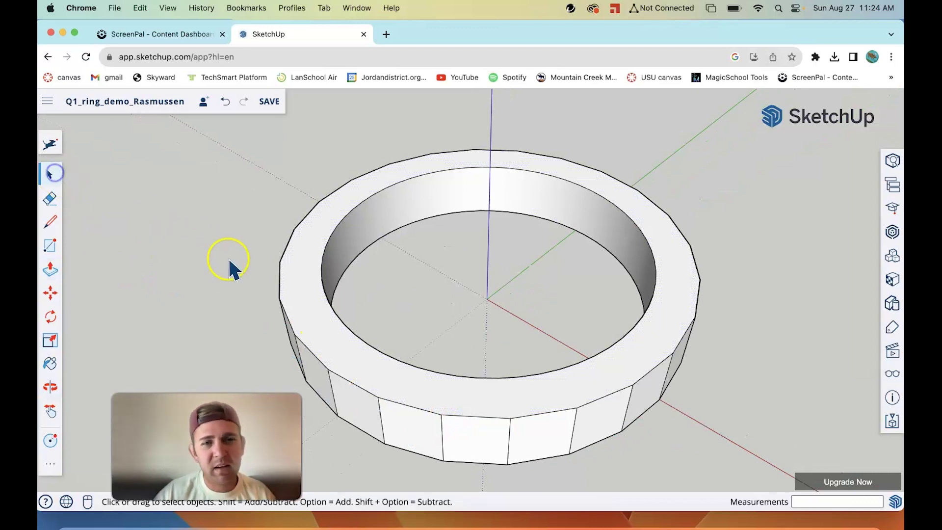
{"action": "triple_click", "coordinate": [292, 281]}
{"action": "key", "text": "Delete"}
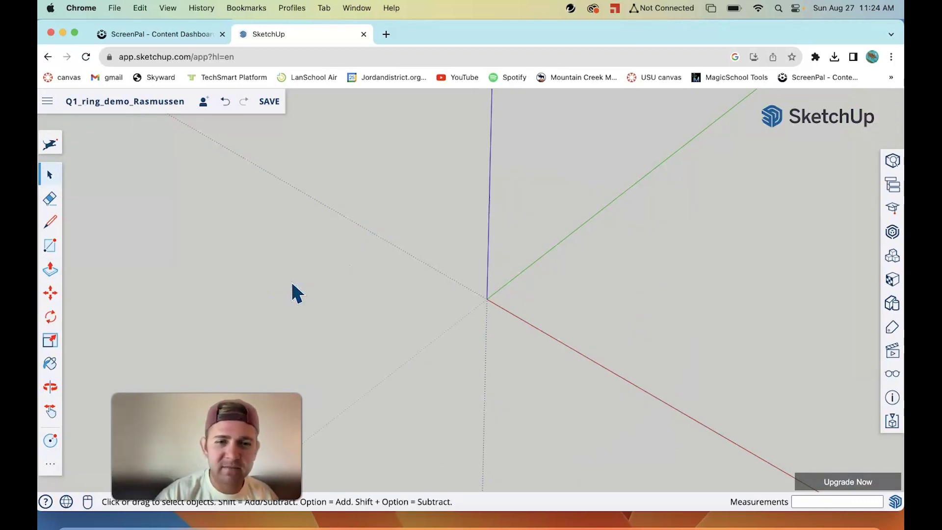
{"action": "left_click", "coordinate": [340, 291]}
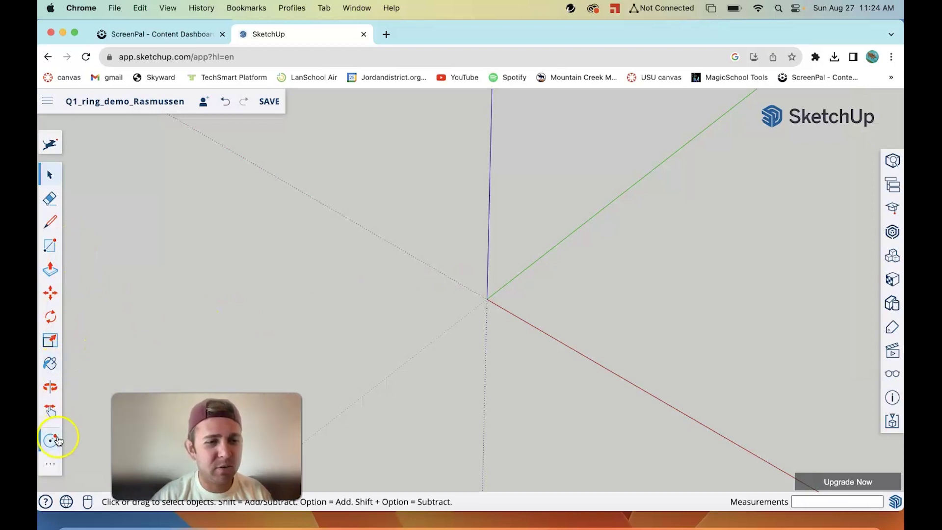
Start a 16-sided polygon centred on the origin
{"action": "left_click", "coordinate": [49, 457]}
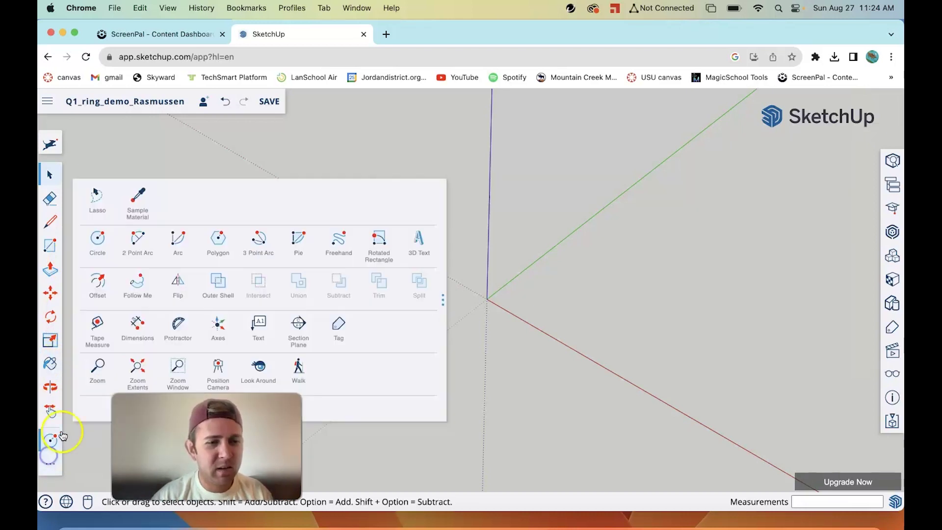
{"action": "left_click", "coordinate": [98, 243]}
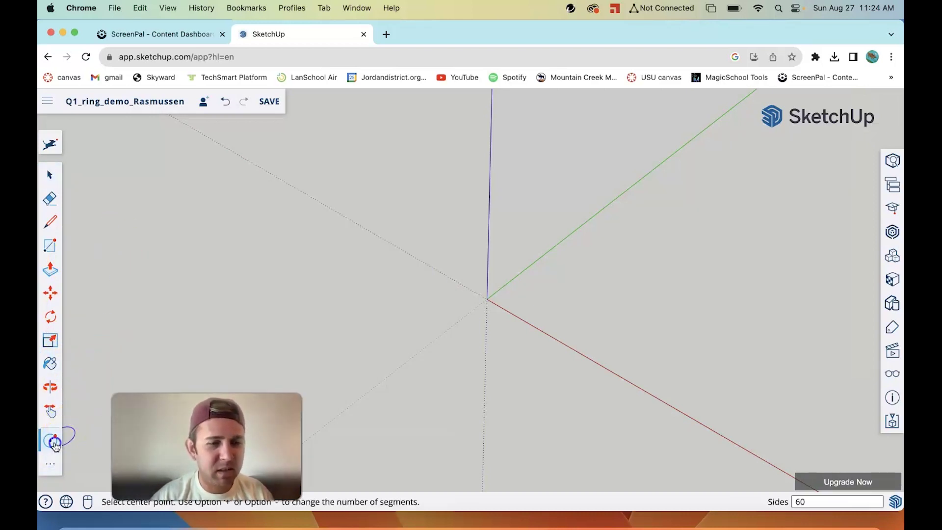
{"action": "left_click", "coordinate": [50, 461]}
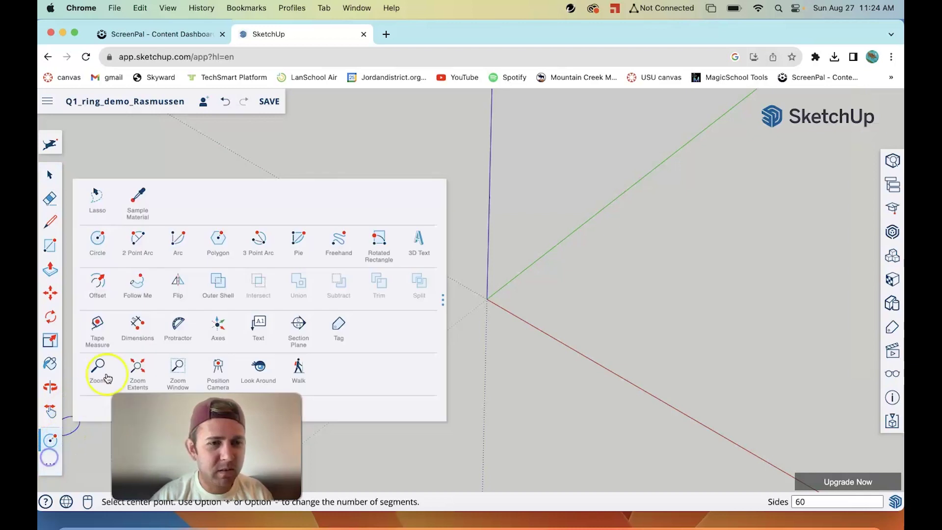
{"action": "left_click", "coordinate": [218, 243]}
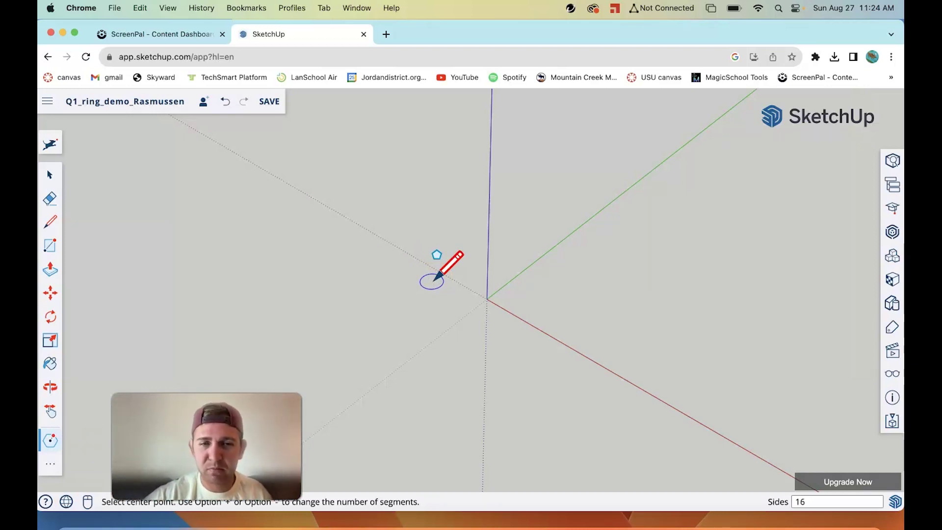
{"action": "left_click", "coordinate": [486, 299]}
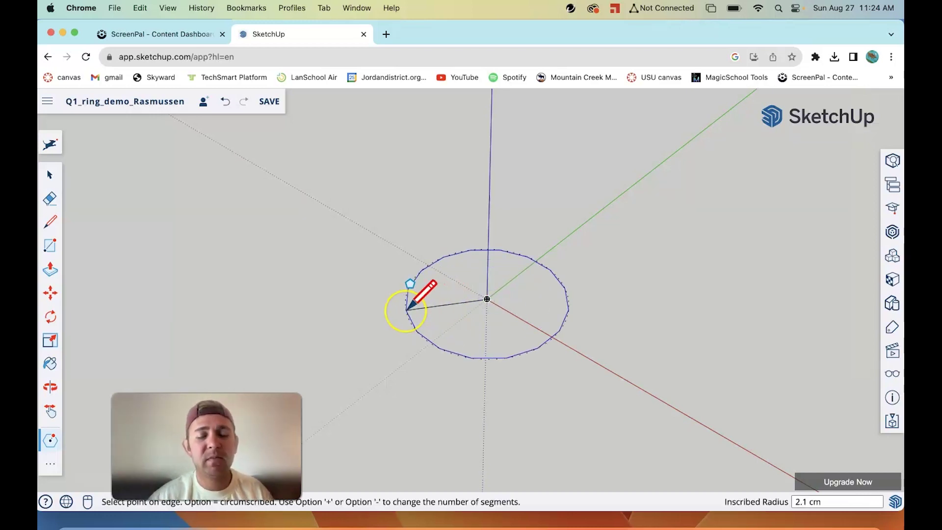
Finish the 16-sided polygon at inscribed radius 5 and view it from above
{"action": "left_click", "coordinate": [407, 310]}
{"action": "key", "text": "shift+z"}
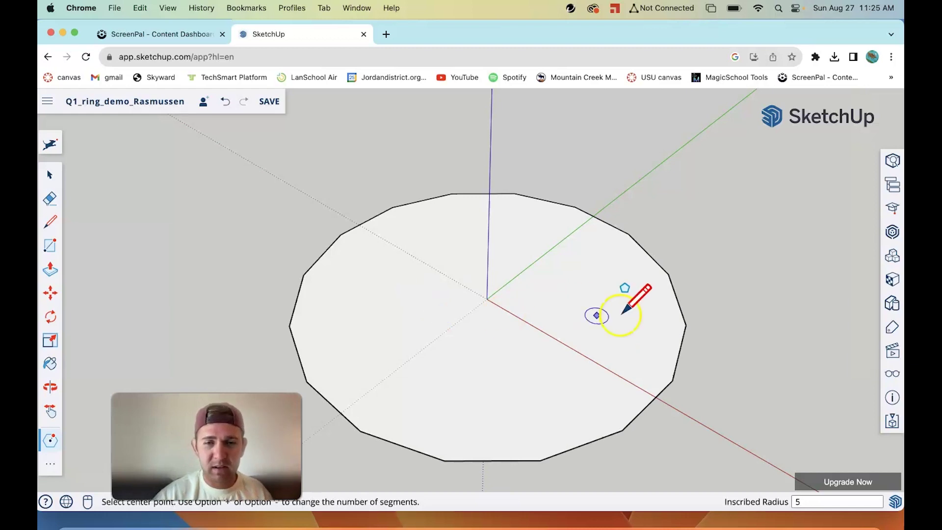
{"action": "middle_click_drag", "start_coordinate": [622, 314], "coordinate": [556, 328]}
{"action": "scroll", "coordinate": [555, 327], "scroll_direction": "up", "scroll_amount": 2}
{"action": "scroll", "coordinate": [557, 330], "scroll_direction": "down", "scroll_amount": 5}
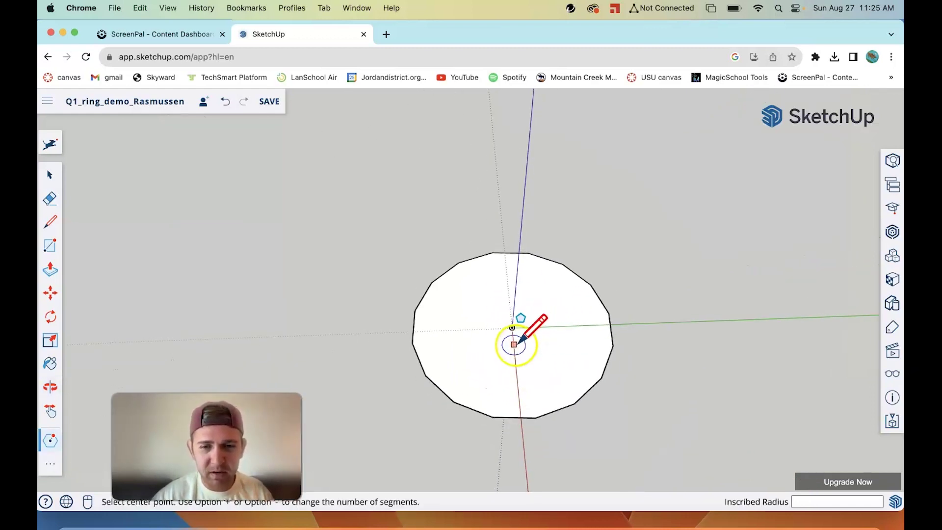
{"action": "scroll", "coordinate": [515, 338], "scroll_direction": "up", "scroll_amount": 4}
{"action": "scroll", "coordinate": [510, 340], "scroll_direction": "down", "scroll_amount": 1}
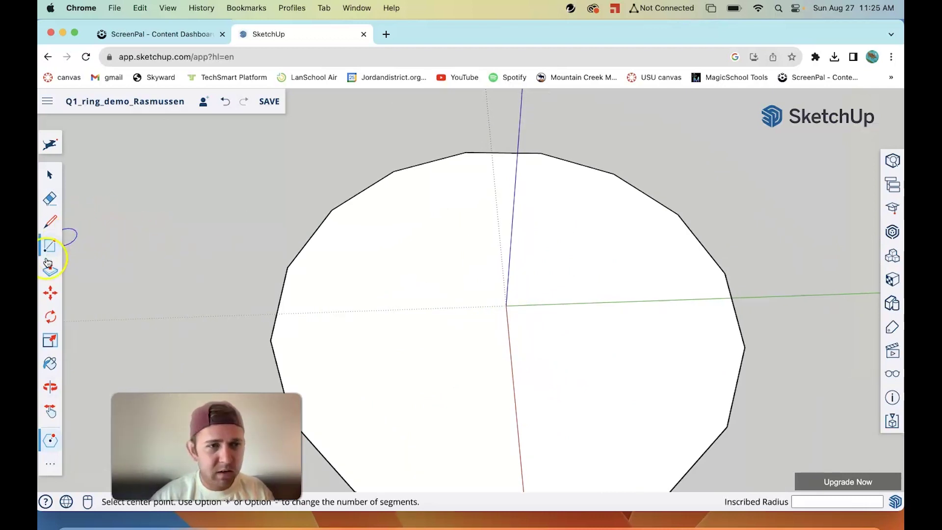
Draw a radius-4 circle centred on the origin inside the polygon
{"action": "left_click", "coordinate": [48, 459]}
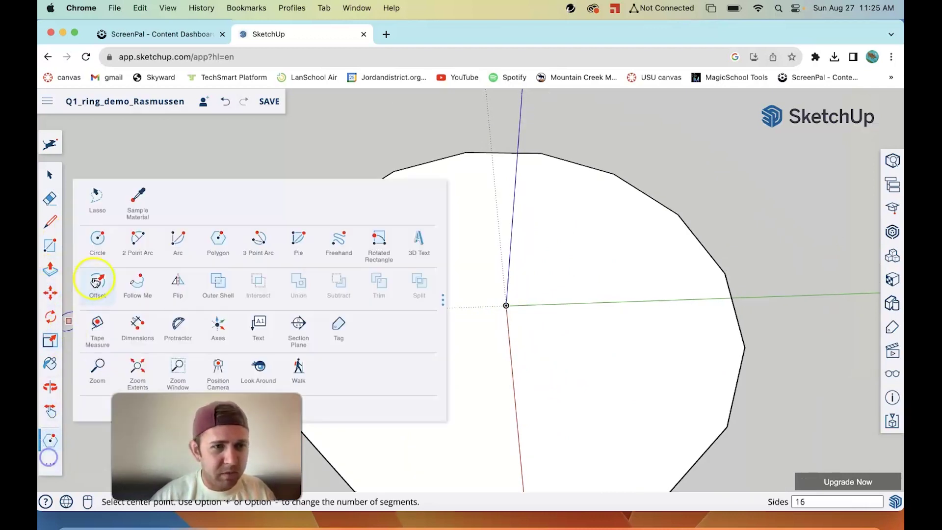
{"action": "left_click", "coordinate": [98, 246]}
{"action": "left_click", "coordinate": [506, 305]}
{"action": "type", "text": "4"}
{"action": "key", "text": "Return"}
Delete the inner circle's face and pull the remaining band up 1.5 cm
{"action": "left_click", "coordinate": [53, 176]}
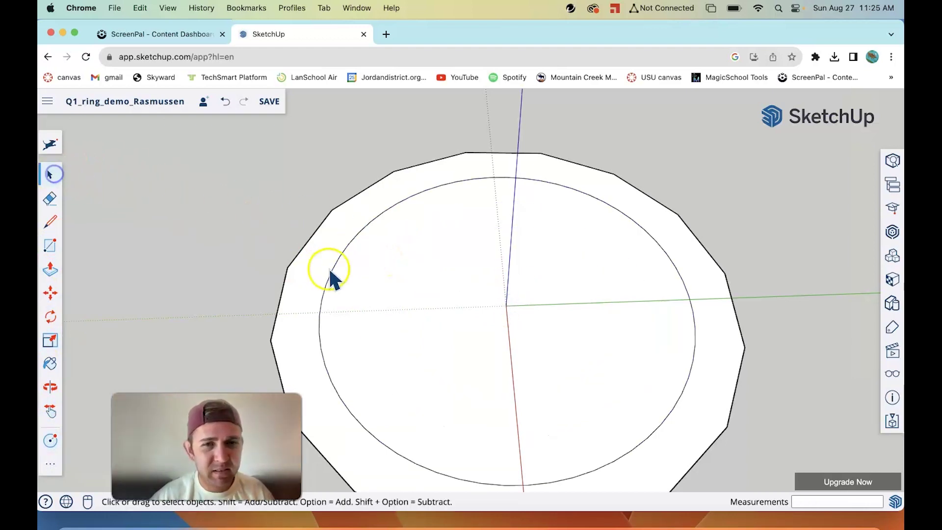
{"action": "left_click", "coordinate": [410, 276]}
{"action": "key", "text": "Delete"}
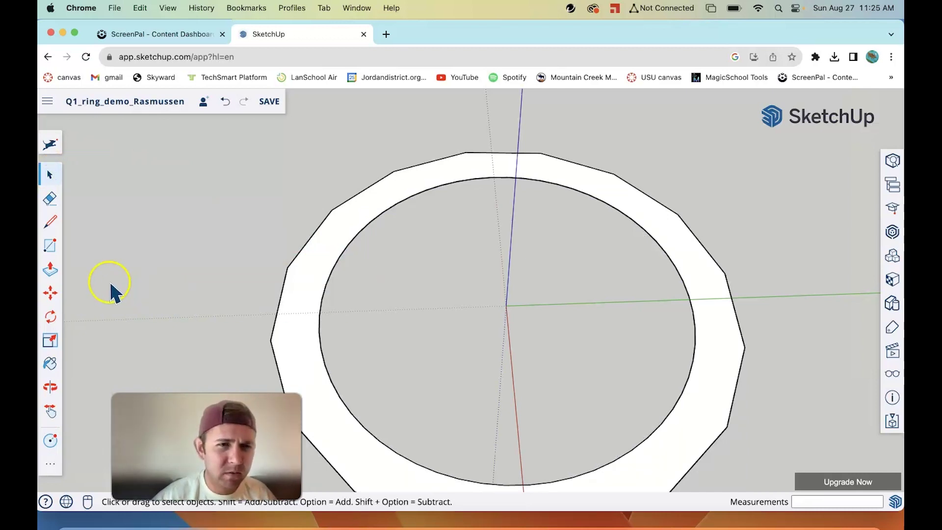
{"action": "left_click", "coordinate": [50, 268]}
{"action": "left_click", "coordinate": [303, 278]}
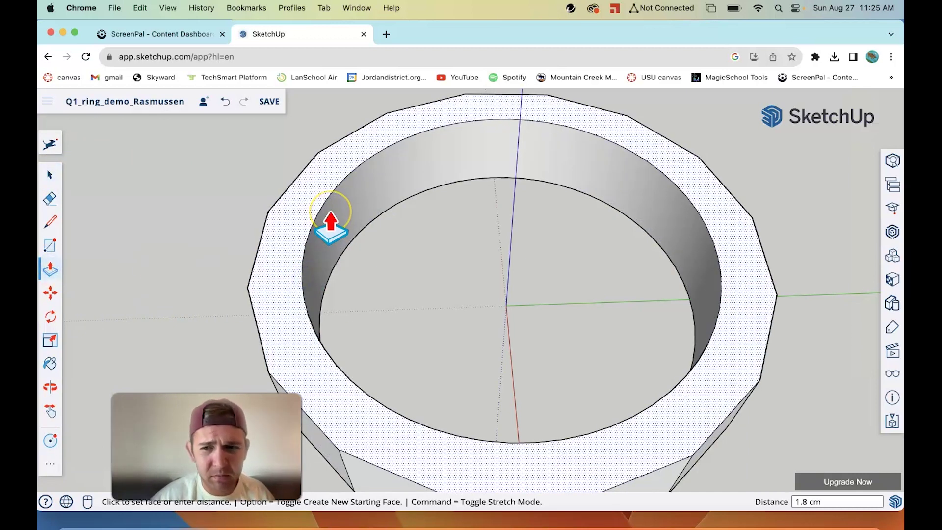
{"action": "middle_click_drag", "start_coordinate": [328, 225], "coordinate": [519, 297]}
{"action": "scroll", "coordinate": [509, 319], "scroll_direction": "up", "scroll_amount": 2}
{"action": "scroll", "coordinate": [505, 326], "scroll_direction": "down", "scroll_amount": 3}
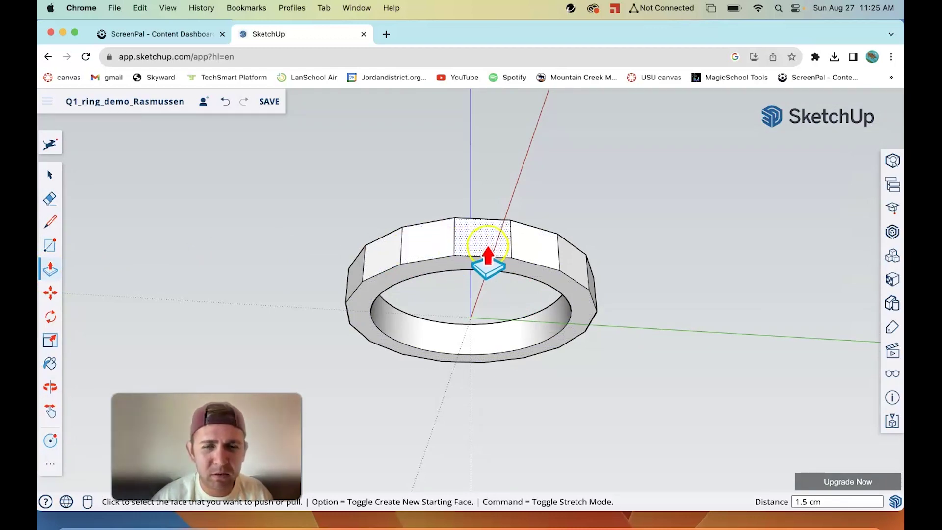
Raise the ring's center top facet 0.6 cm with Push/Pull
{"action": "scroll", "coordinate": [479, 245], "scroll_direction": "up", "scroll_amount": 3}
{"action": "middle_click_drag", "start_coordinate": [479, 245], "coordinate": [494, 206]}
{"action": "scroll", "coordinate": [492, 192], "scroll_direction": "up", "scroll_amount": 3}
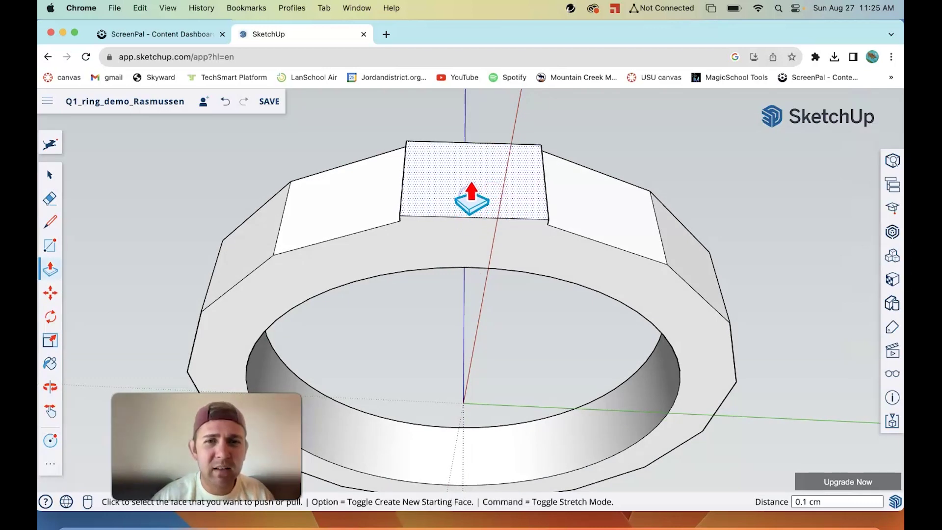
{"action": "left_click", "coordinate": [470, 191]}
{"action": "left_click", "coordinate": [467, 152]}
Raise the left shoulder facet slightly to form a stepped level
{"action": "middle_click_drag", "start_coordinate": [515, 269], "coordinate": [541, 184]}
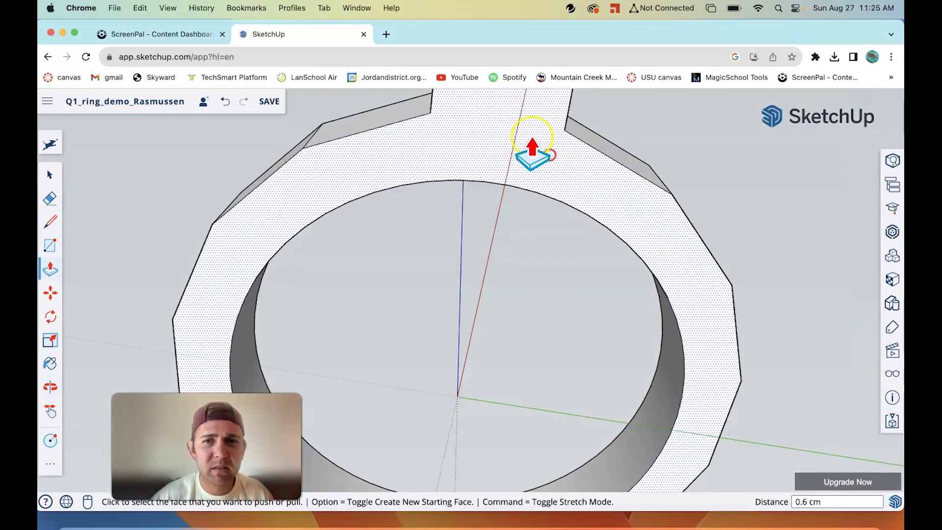
{"action": "scroll", "coordinate": [564, 211], "scroll_direction": "down", "scroll_amount": 3}
{"action": "scroll", "coordinate": [595, 237], "scroll_direction": "up", "scroll_amount": 4}
{"action": "scroll", "coordinate": [588, 258], "scroll_direction": "down", "scroll_amount": 5}
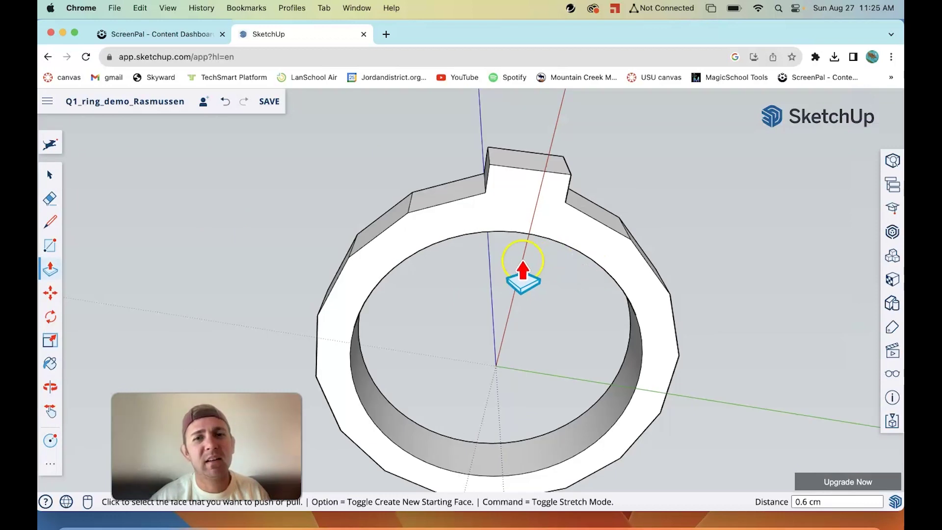
{"action": "middle_click_drag", "start_coordinate": [522, 264], "coordinate": [505, 155]}
{"action": "middle_click_drag", "start_coordinate": [426, 169], "coordinate": [448, 200]}
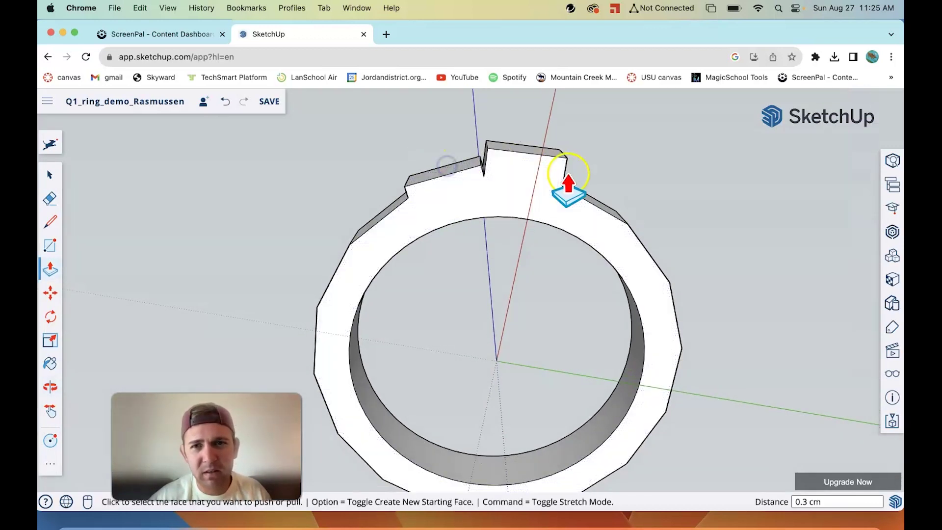
{"action": "middle_click_drag", "start_coordinate": [563, 185], "coordinate": [511, 272]}
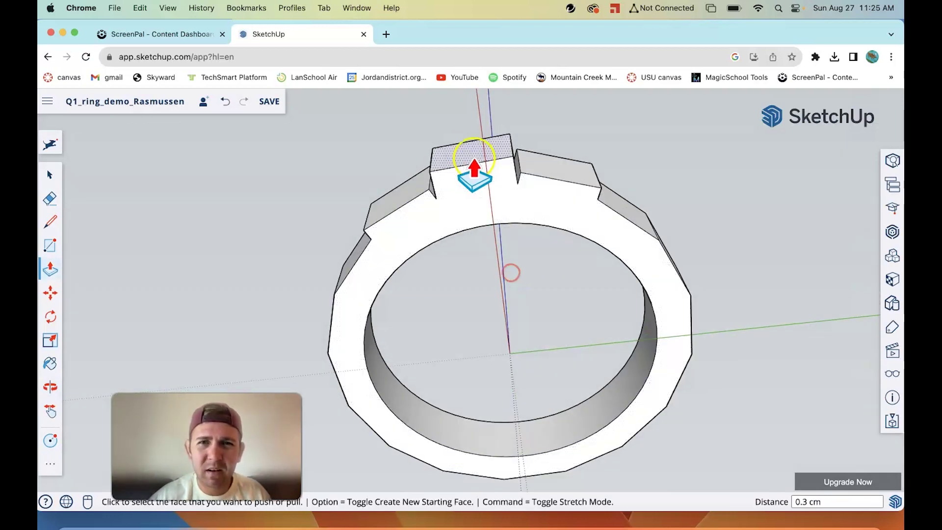
{"action": "left_click", "coordinate": [395, 190]}
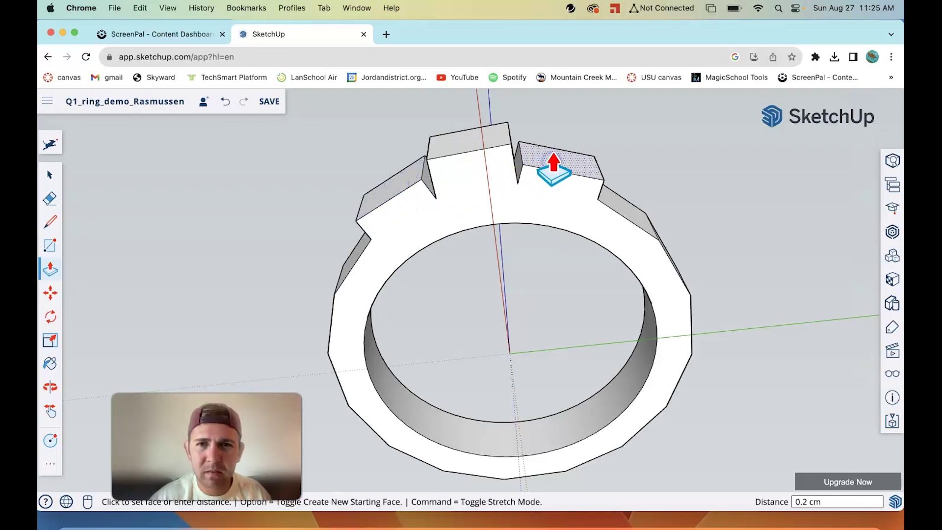
{"action": "middle_click_drag", "start_coordinate": [553, 159], "coordinate": [427, 336]}
{"action": "scroll", "coordinate": [568, 337], "scroll_direction": "up", "scroll_amount": 4}
{"action": "scroll", "coordinate": [427, 337], "scroll_direction": "down", "scroll_amount": 3}
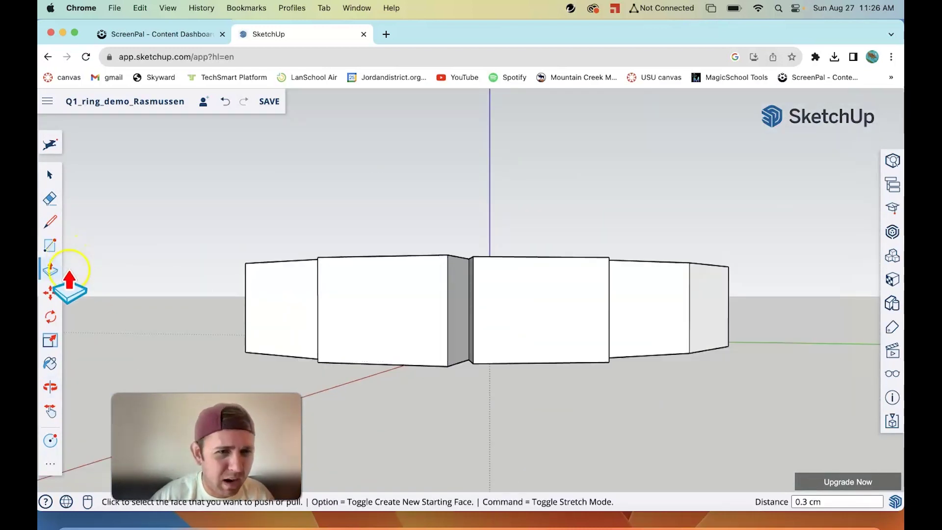
Draw two diagonal Tape Measure guides corner to corner across the raised center facet
{"action": "left_click", "coordinate": [47, 462]}
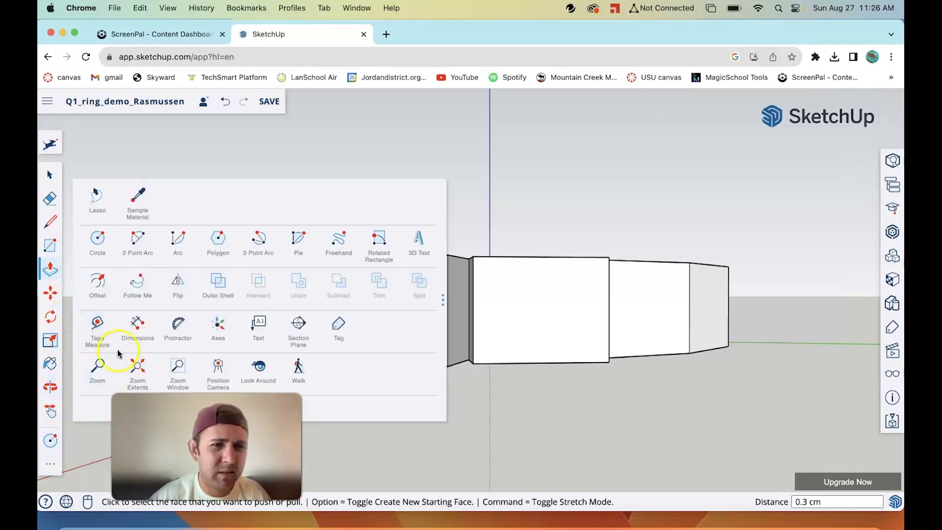
{"action": "left_click", "coordinate": [102, 327]}
{"action": "middle_click_drag", "start_coordinate": [315, 301], "coordinate": [320, 200]}
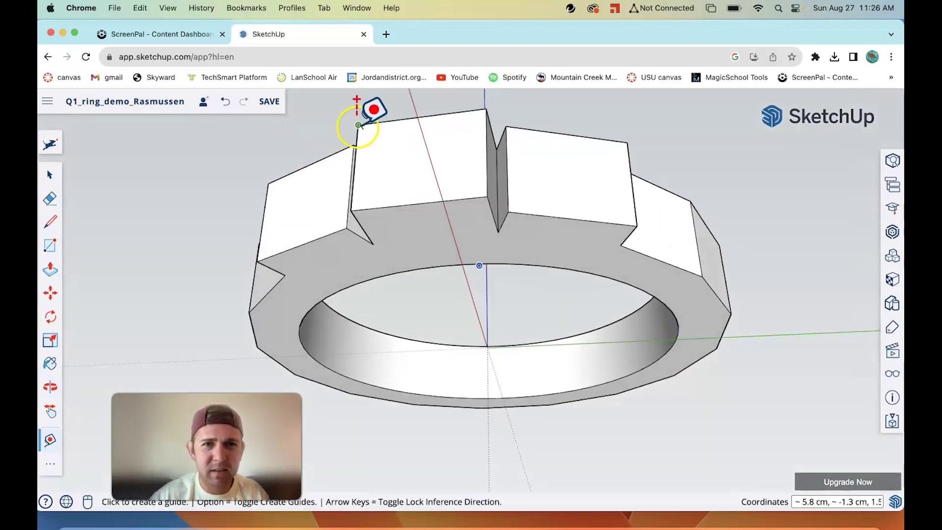
{"action": "middle_click_drag", "start_coordinate": [470, 186], "coordinate": [499, 199]}
{"action": "left_click", "coordinate": [499, 213]}
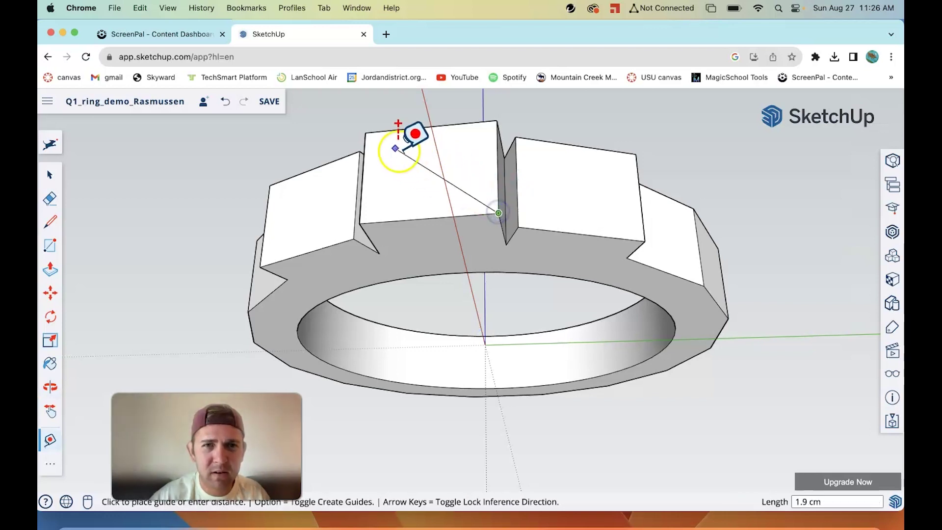
{"action": "left_click", "coordinate": [496, 120]}
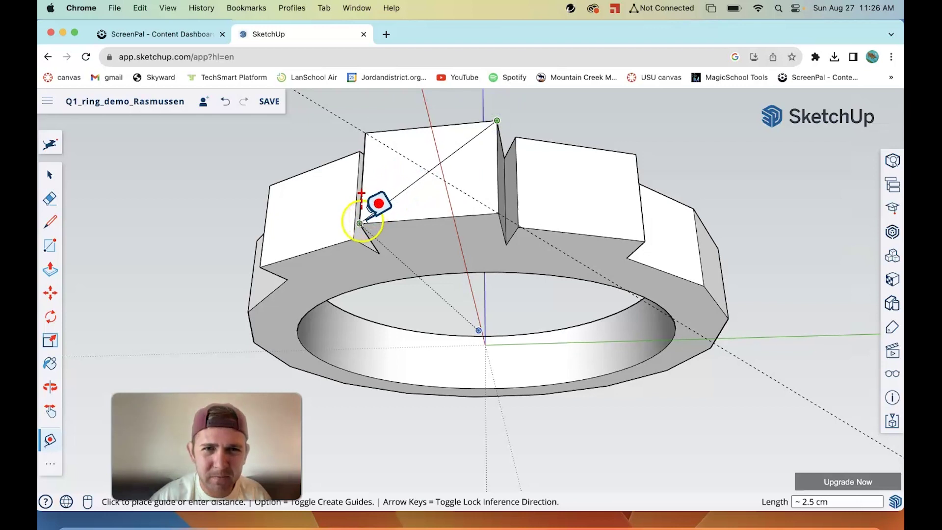
{"action": "left_click", "coordinate": [367, 204]}
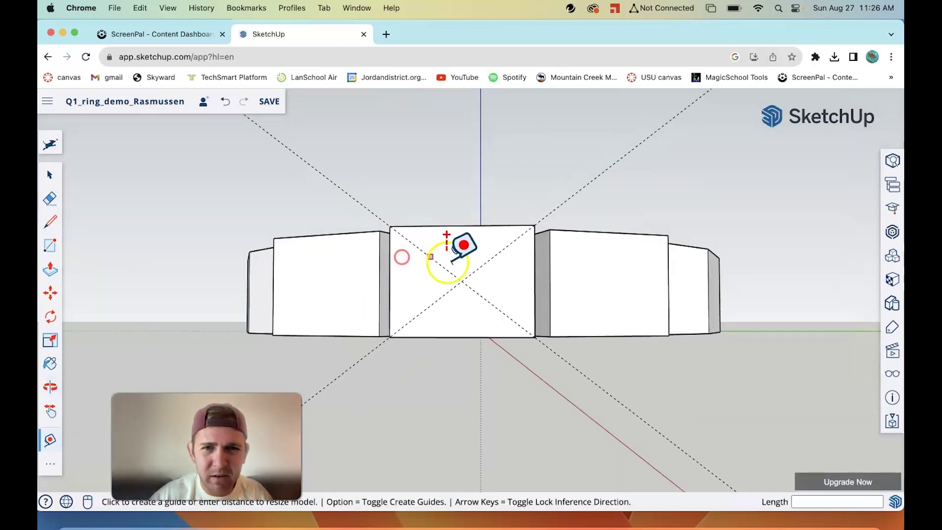
{"action": "scroll", "coordinate": [458, 268], "scroll_direction": "up", "scroll_amount": 2}
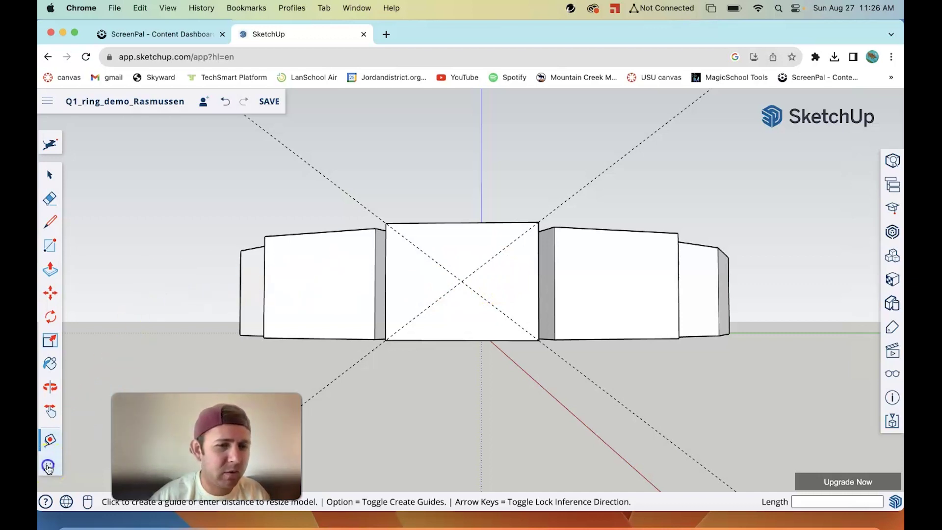
Draw a 0.4 cm-radius circle at the guides' crossing, dismissing the segment warning
{"action": "left_click", "coordinate": [48, 467]}
{"action": "left_click", "coordinate": [94, 247]}
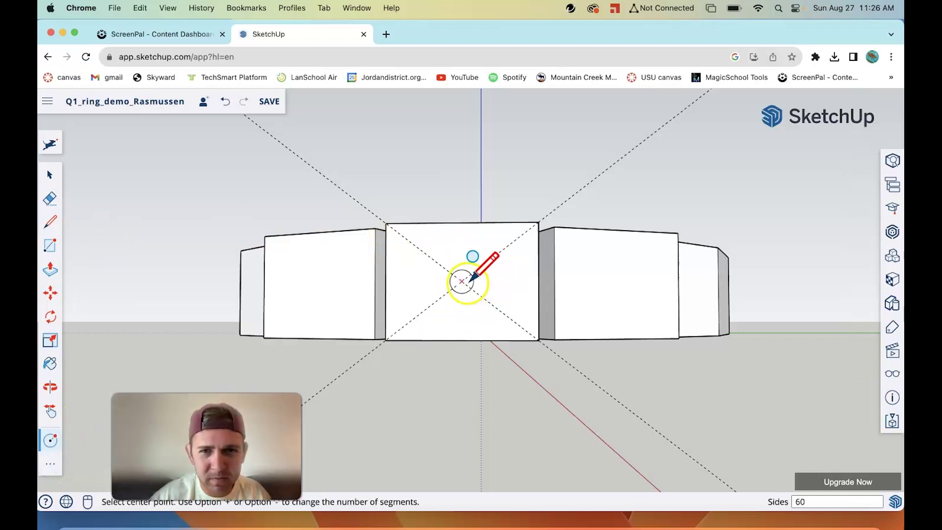
{"action": "left_click", "coordinate": [464, 282]}
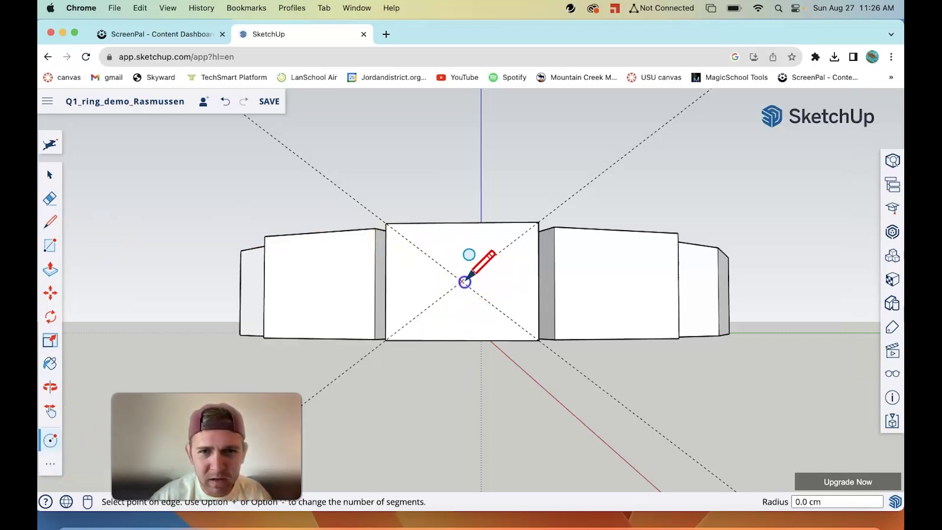
{"action": "left_click", "coordinate": [438, 262]}
{"action": "left_click", "coordinate": [574, 131]}
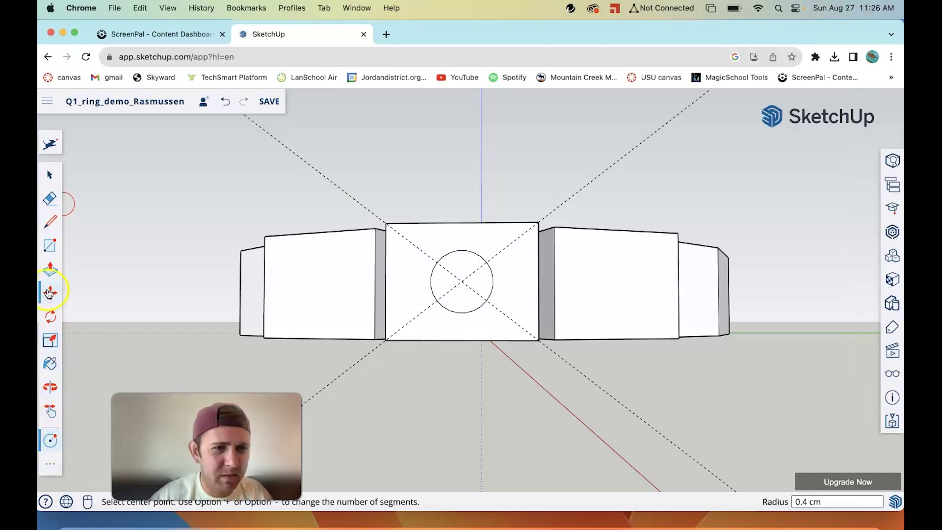
Pull the small circle out 0.2 cm into a round gem and orbit to inspect it
{"action": "left_click", "coordinate": [468, 276]}
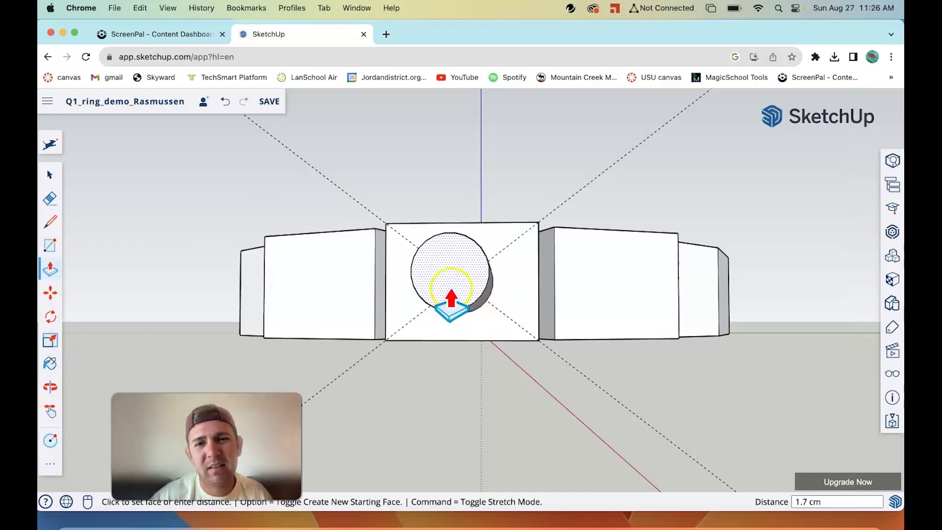
{"action": "left_click", "coordinate": [447, 302]}
{"action": "middle_click_drag", "start_coordinate": [469, 337], "coordinate": [467, 176]}
{"action": "scroll", "coordinate": [478, 167], "scroll_direction": "down", "scroll_amount": 5}
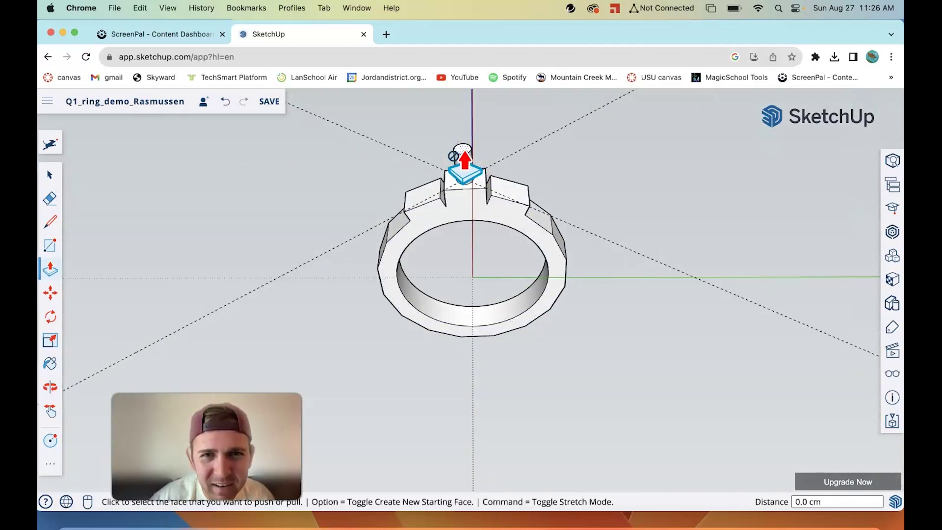
{"action": "scroll", "coordinate": [463, 161], "scroll_direction": "up", "scroll_amount": 5}
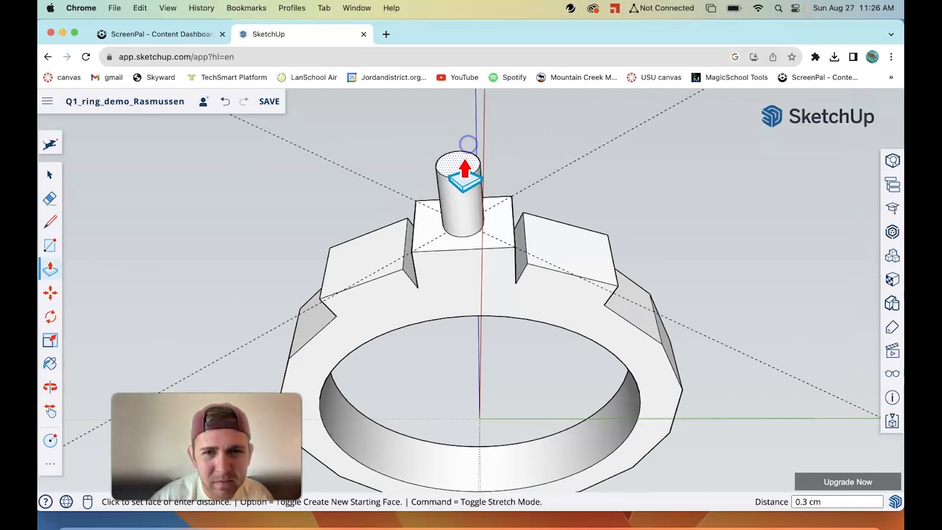
{"action": "middle_click_drag", "start_coordinate": [547, 255], "coordinate": [510, 110]}
{"action": "scroll", "coordinate": [566, 252], "scroll_direction": "down", "scroll_amount": 3}
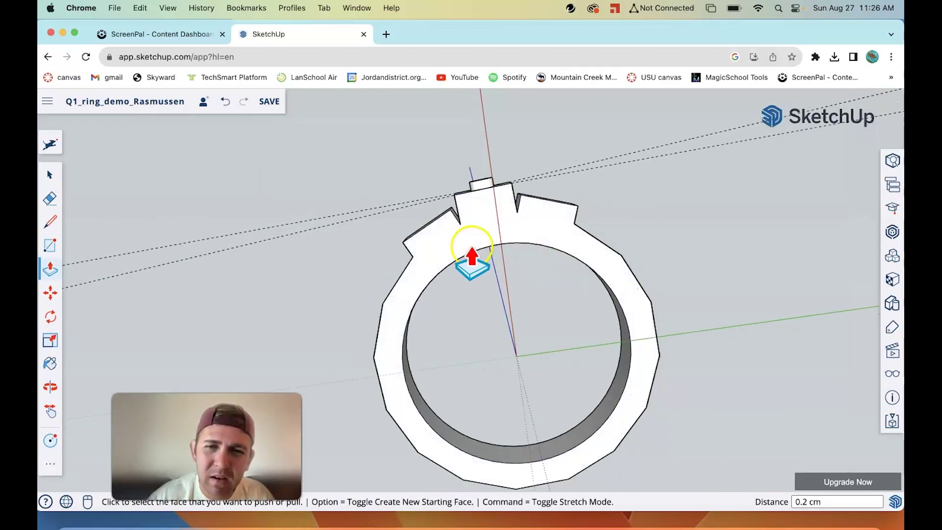
{"action": "middle_click_drag", "start_coordinate": [471, 255], "coordinate": [497, 307]}
{"action": "scroll", "coordinate": [547, 307], "scroll_direction": "up", "scroll_amount": 3}
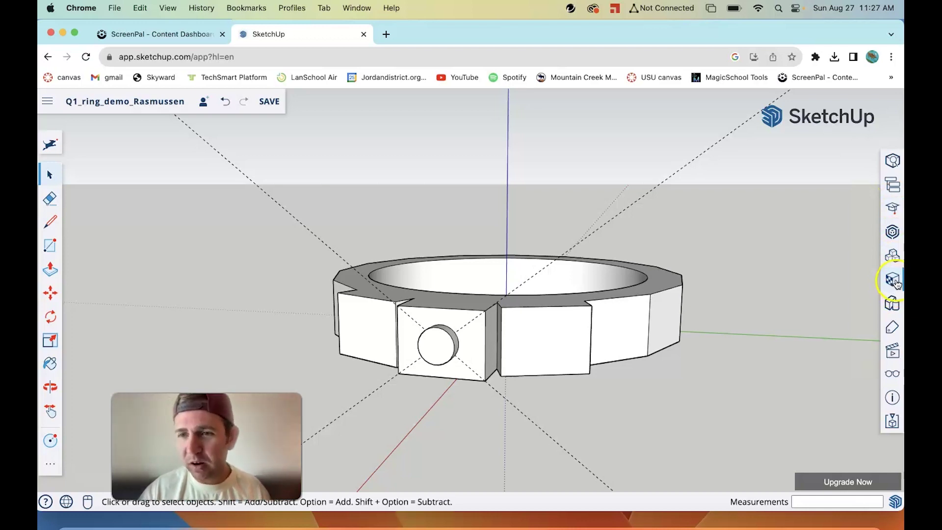
Paint the ring's top and surrounding faces Ty_Blue2
{"action": "left_click", "coordinate": [890, 280]}
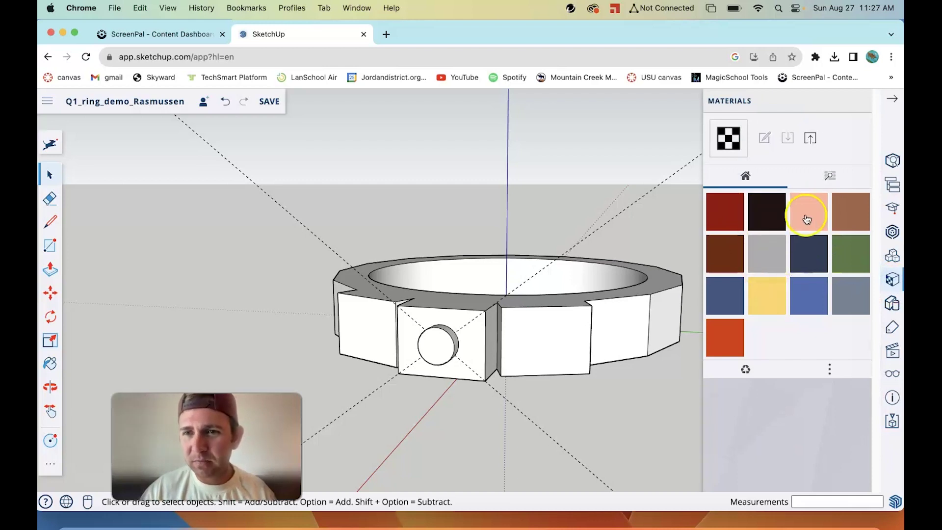
{"action": "left_click", "coordinate": [807, 282]}
{"action": "middle_click_drag", "start_coordinate": [662, 280], "coordinate": [559, 316]}
{"action": "left_click", "coordinate": [544, 329]}
{"action": "mouse_move", "coordinate": [441, 279]}
{"action": "middle_mouse_down"}
{"action": "mouse_move", "coordinate": [473, 227]}
{"action": "mouse_move", "coordinate": [499, 267]}
{"action": "mouse_move", "coordinate": [468, 255]}
{"action": "middle_mouse_up"}
{"action": "left_click", "coordinate": [469, 255]}
{"action": "left_click", "coordinate": [654, 251]}
{"action": "mouse_move", "coordinate": [655, 252]}
{"action": "middle_mouse_down"}
{"action": "mouse_move", "coordinate": [515, 242]}
{"action": "mouse_move", "coordinate": [376, 255]}
{"action": "mouse_move", "coordinate": [504, 301]}
{"action": "mouse_move", "coordinate": [493, 321]}
{"action": "middle_mouse_up"}
{"action": "left_click", "coordinate": [375, 255]}
Paint the side blocks Ty_Gray2 and the gem Ty_Yellow, then show material categories
{"action": "left_click", "coordinate": [772, 230]}
{"action": "left_click", "coordinate": [602, 290]}
{"action": "left_click", "coordinate": [431, 294]}
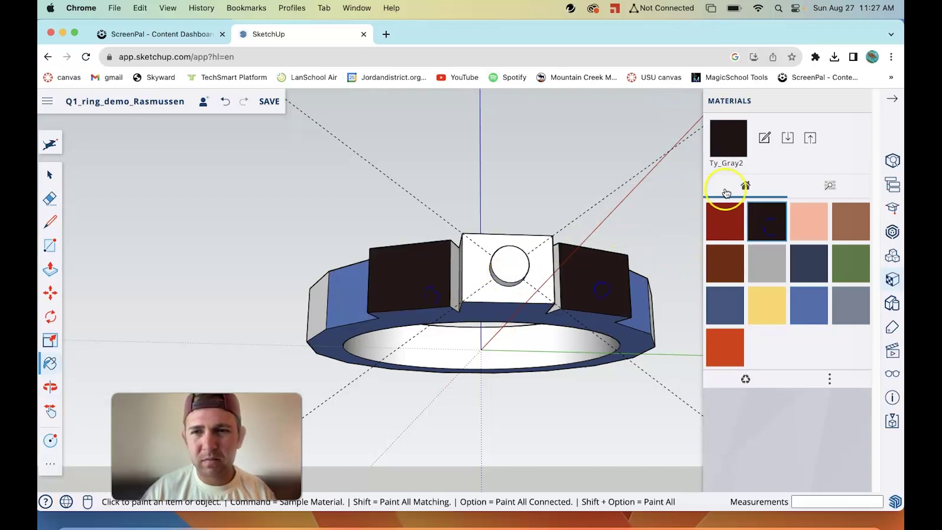
{"action": "left_click", "coordinate": [765, 319]}
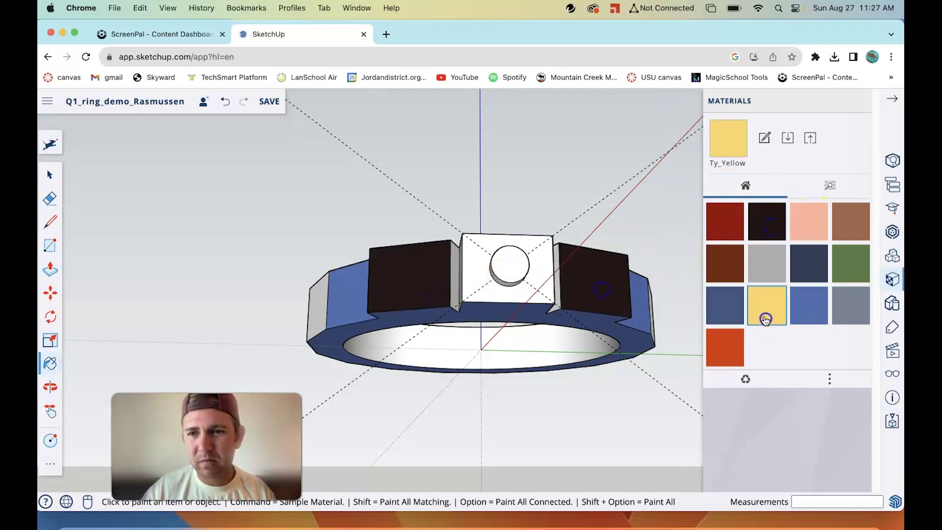
{"action": "left_click", "coordinate": [502, 271]}
{"action": "mouse_move", "coordinate": [588, 231]}
{"action": "middle_mouse_down"}
{"action": "mouse_move", "coordinate": [362, 168]}
{"action": "mouse_move", "coordinate": [421, 280]}
{"action": "middle_mouse_up"}
{"action": "left_click", "coordinate": [819, 185]}
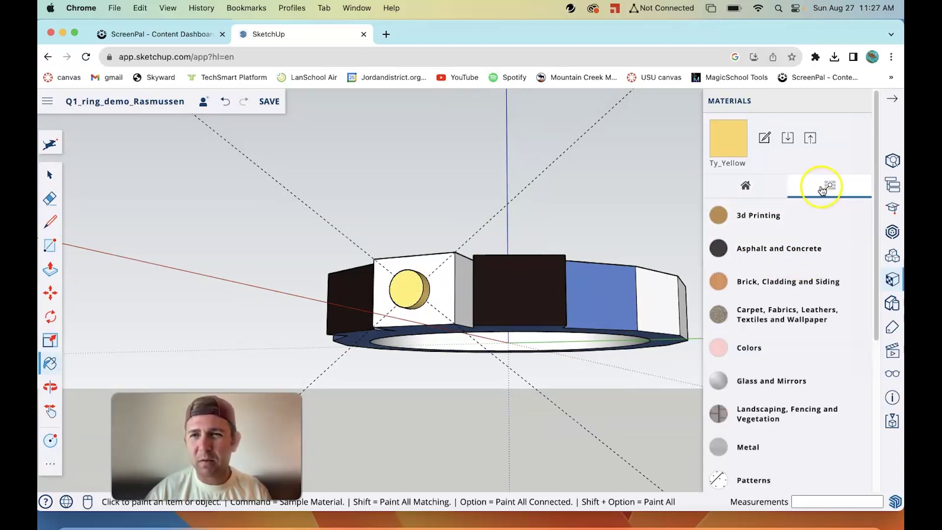
Browse the Colors materials, then expand the Glass and Mirrors category in the Materials panel
{"action": "scroll", "coordinate": [797, 314], "scroll_direction": "down", "scroll_amount": 5}
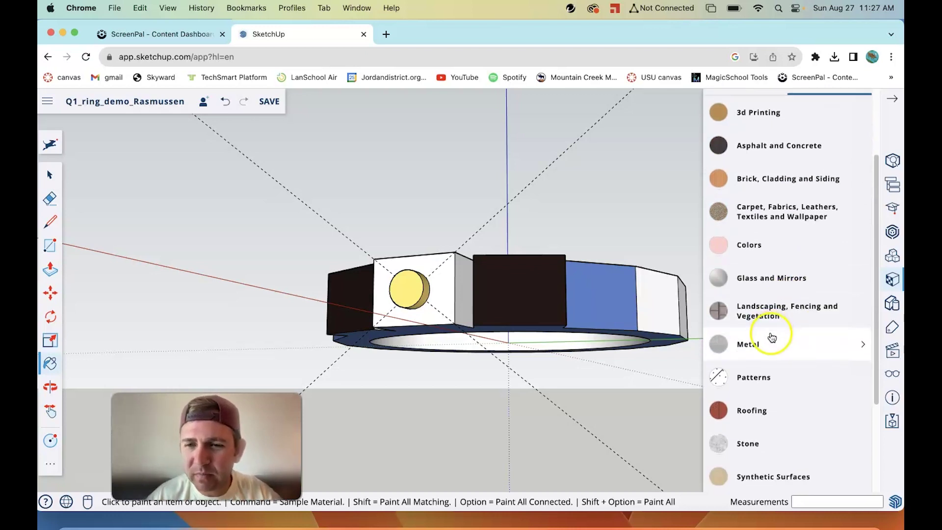
{"action": "scroll", "coordinate": [788, 332], "scroll_direction": "down", "scroll_amount": 1}
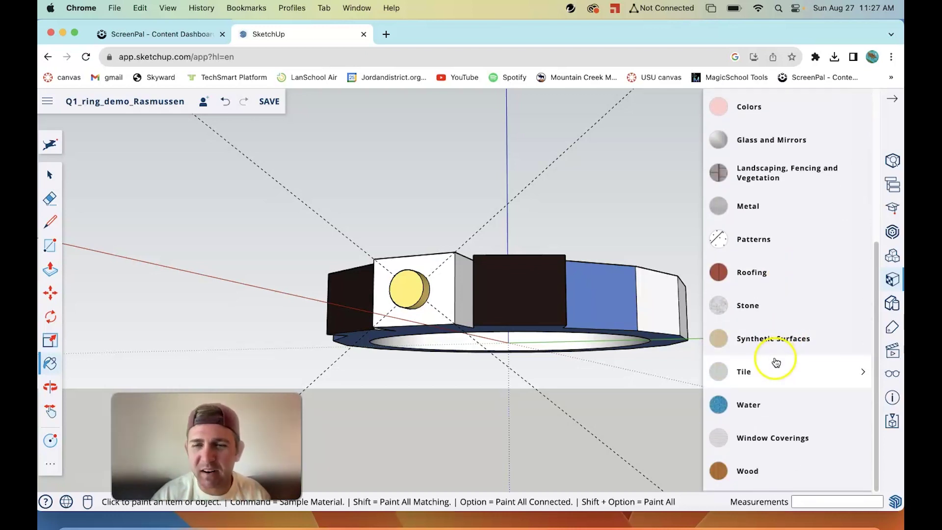
{"action": "scroll", "coordinate": [769, 185], "scroll_direction": "up", "scroll_amount": 2}
{"action": "left_click", "coordinate": [764, 193]}
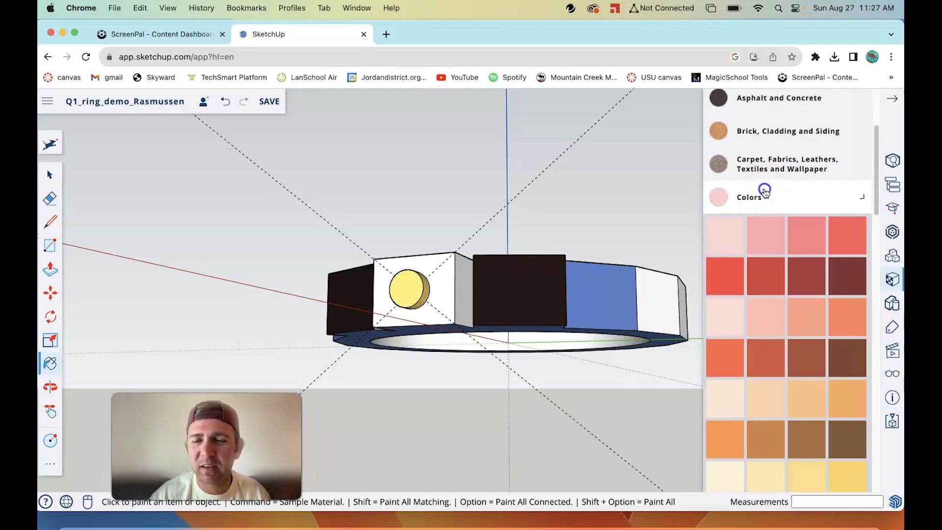
{"action": "scroll", "coordinate": [800, 289], "scroll_direction": "down", "scroll_amount": 15}
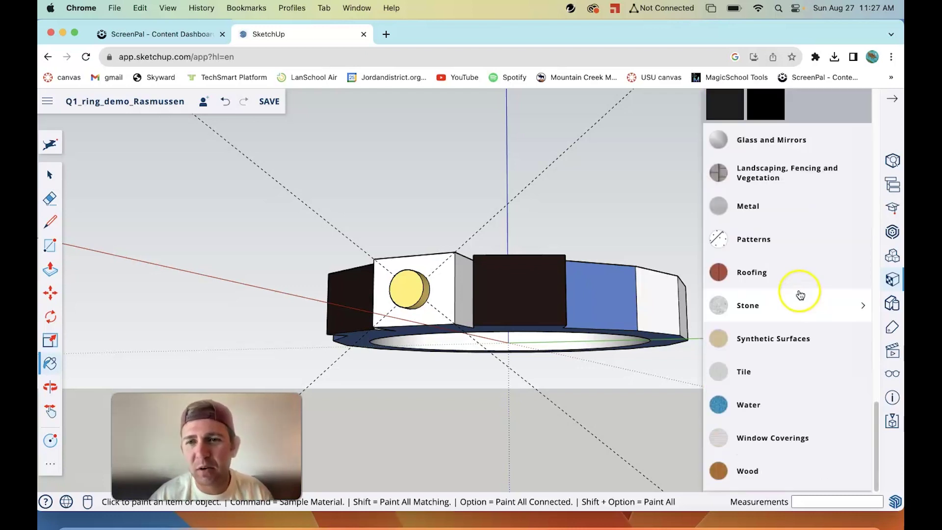
{"action": "scroll", "coordinate": [799, 294], "scroll_direction": "up", "scroll_amount": 15}
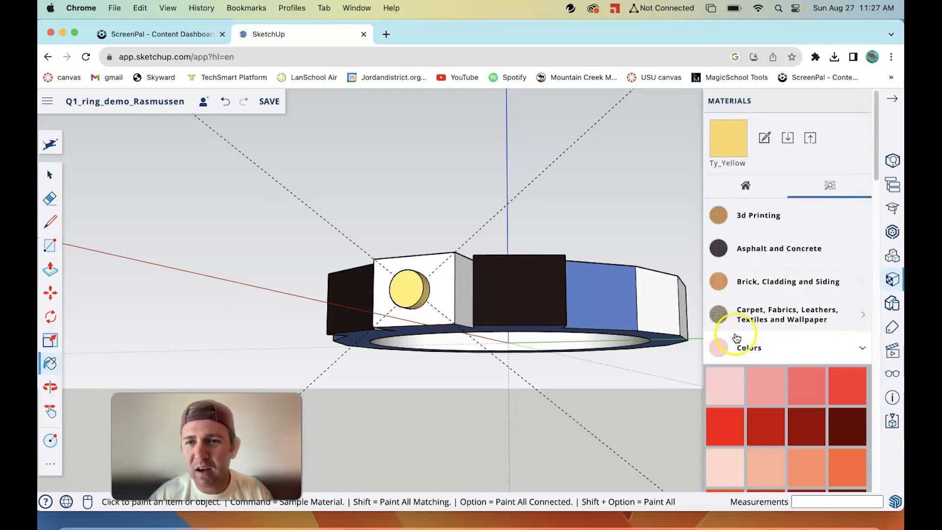
{"action": "left_click", "coordinate": [737, 341]}
{"action": "scroll", "coordinate": [763, 332], "scroll_direction": "down", "scroll_amount": 1}
{"action": "left_click", "coordinate": [779, 362]}
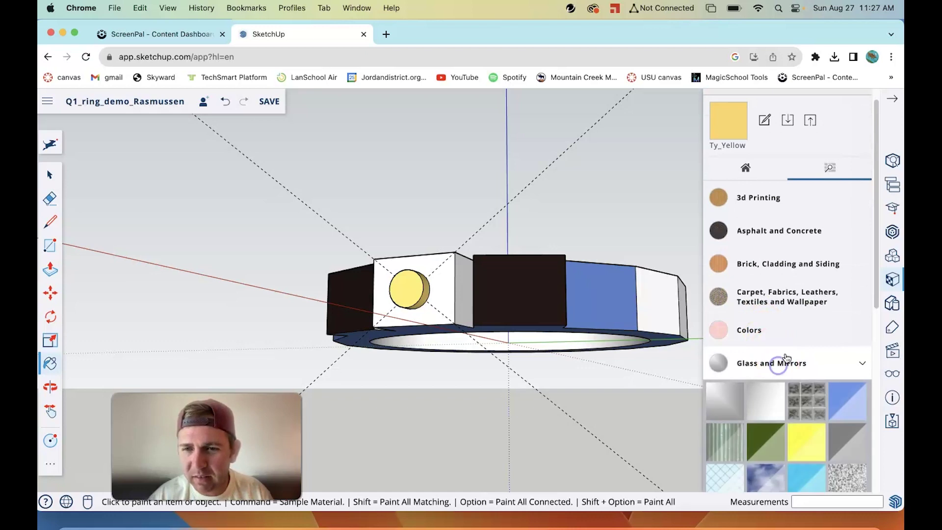
{"action": "scroll", "coordinate": [790, 365], "scroll_direction": "down", "scroll_amount": 3}
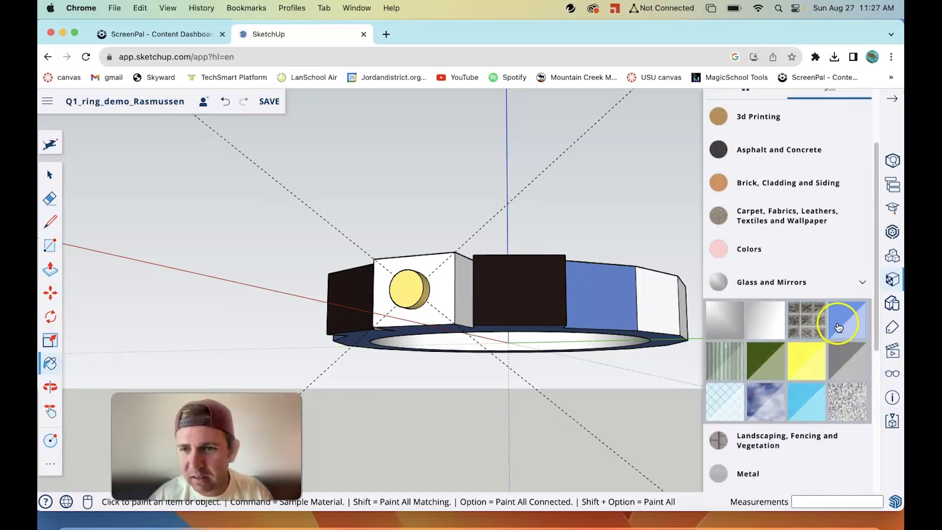
Paint the ring body translucent blue glass and the raised center block olive-green glass
{"action": "mouse_move", "coordinate": [624, 288]}
{"action": "middle_mouse_down"}
{"action": "mouse_move", "coordinate": [508, 243]}
{"action": "mouse_move", "coordinate": [464, 159]}
{"action": "middle_mouse_up"}
{"action": "mouse_move", "coordinate": [519, 245]}
{"action": "middle_mouse_down"}
{"action": "mouse_move", "coordinate": [486, 317]}
{"action": "mouse_move", "coordinate": [499, 315]}
{"action": "mouse_move", "coordinate": [519, 388]}
{"action": "middle_mouse_up"}
{"action": "middle_click_drag", "start_coordinate": [498, 338], "coordinate": [647, 370]}
{"action": "mouse_move", "coordinate": [400, 363]}
{"action": "middle_mouse_down"}
{"action": "mouse_move", "coordinate": [399, 301]}
{"action": "mouse_move", "coordinate": [517, 322]}
{"action": "mouse_move", "coordinate": [559, 219]}
{"action": "mouse_move", "coordinate": [456, 221]}
{"action": "mouse_move", "coordinate": [607, 243]}
{"action": "middle_mouse_up"}
{"action": "mouse_move", "coordinate": [374, 236]}
{"action": "middle_mouse_down"}
{"action": "mouse_move", "coordinate": [531, 147]}
{"action": "mouse_move", "coordinate": [522, 181]}
{"action": "mouse_move", "coordinate": [359, 267]}
{"action": "mouse_move", "coordinate": [408, 233]}
{"action": "mouse_move", "coordinate": [772, 195]}
{"action": "middle_mouse_up"}
{"action": "left_click", "coordinate": [568, 237]}
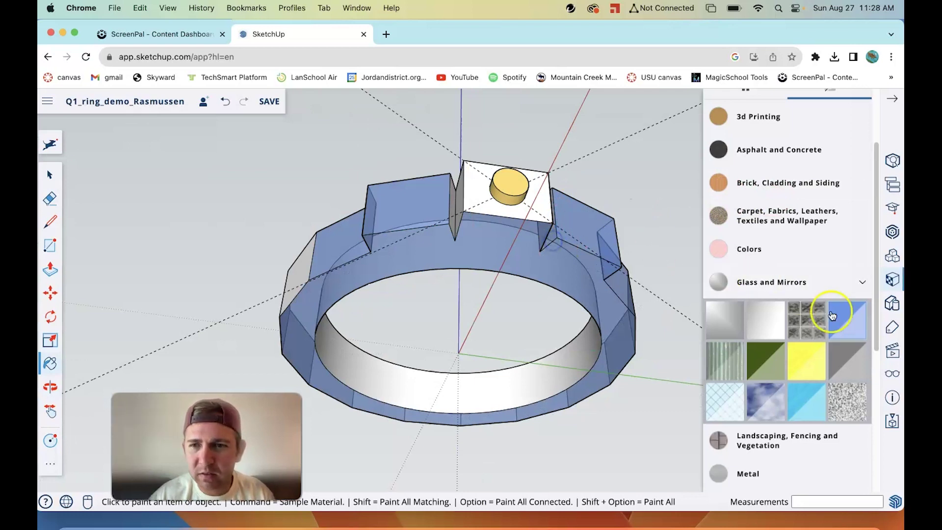
{"action": "mouse_move", "coordinate": [609, 212]}
{"action": "middle_mouse_down"}
{"action": "mouse_move", "coordinate": [488, 251]}
{"action": "mouse_move", "coordinate": [420, 325]}
{"action": "mouse_move", "coordinate": [399, 402]}
{"action": "mouse_move", "coordinate": [384, 368]}
{"action": "mouse_move", "coordinate": [441, 305]}
{"action": "middle_mouse_up"}
{"action": "left_click", "coordinate": [496, 247]}
Paint band faces light blue and with the pale cloudy grey glass texture
{"action": "mouse_move", "coordinate": [378, 315]}
{"action": "middle_mouse_down"}
{"action": "mouse_move", "coordinate": [473, 294]}
{"action": "mouse_move", "coordinate": [719, 309]}
{"action": "middle_mouse_up"}
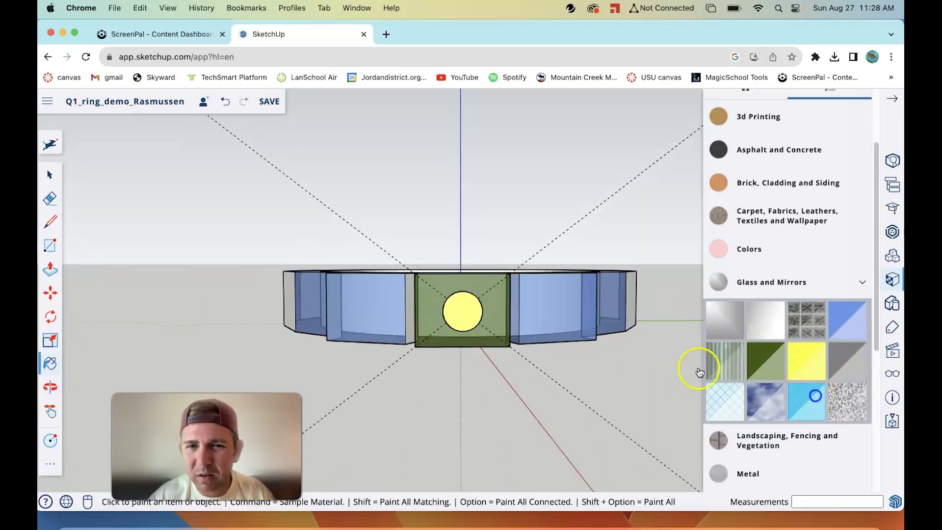
{"action": "mouse_move", "coordinate": [467, 314]}
{"action": "middle_mouse_down"}
{"action": "mouse_move", "coordinate": [336, 311]}
{"action": "mouse_move", "coordinate": [338, 300]}
{"action": "mouse_move", "coordinate": [546, 299]}
{"action": "mouse_move", "coordinate": [515, 309]}
{"action": "mouse_move", "coordinate": [492, 398]}
{"action": "mouse_move", "coordinate": [382, 349]}
{"action": "middle_mouse_up"}
{"action": "middle_click_drag", "start_coordinate": [431, 331], "coordinate": [503, 291]}
{"action": "left_click", "coordinate": [619, 339]}
{"action": "mouse_move", "coordinate": [619, 338]}
{"action": "middle_mouse_down"}
{"action": "mouse_move", "coordinate": [487, 319]}
{"action": "mouse_move", "coordinate": [467, 339]}
{"action": "middle_mouse_up"}
{"action": "left_click", "coordinate": [776, 406]}
{"action": "middle_click_drag", "start_coordinate": [611, 395], "coordinate": [473, 384]}
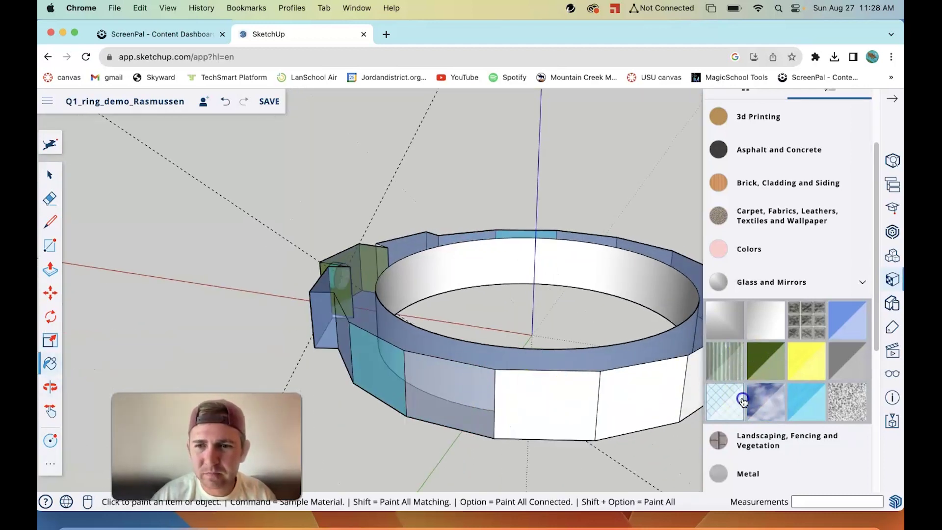
{"action": "middle_click_drag", "start_coordinate": [585, 396], "coordinate": [663, 289]}
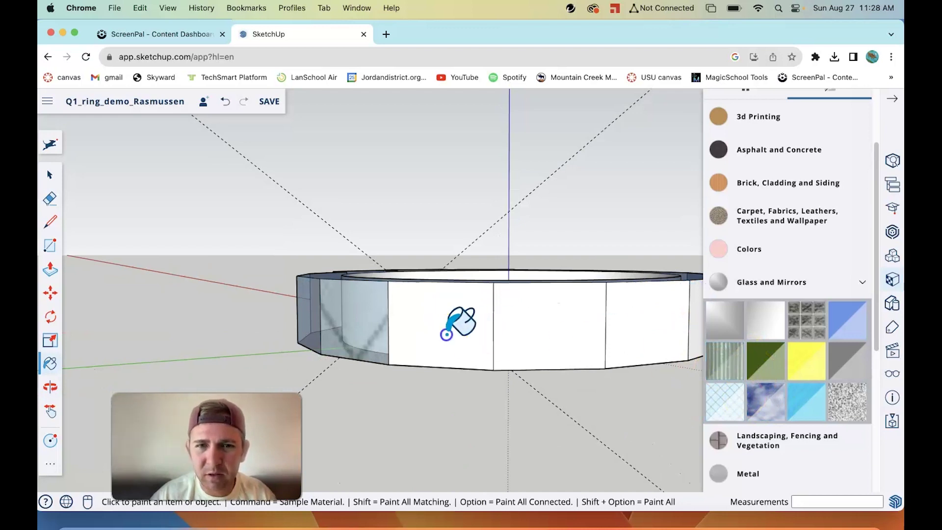
{"action": "middle_click_drag", "start_coordinate": [528, 331], "coordinate": [463, 354]}
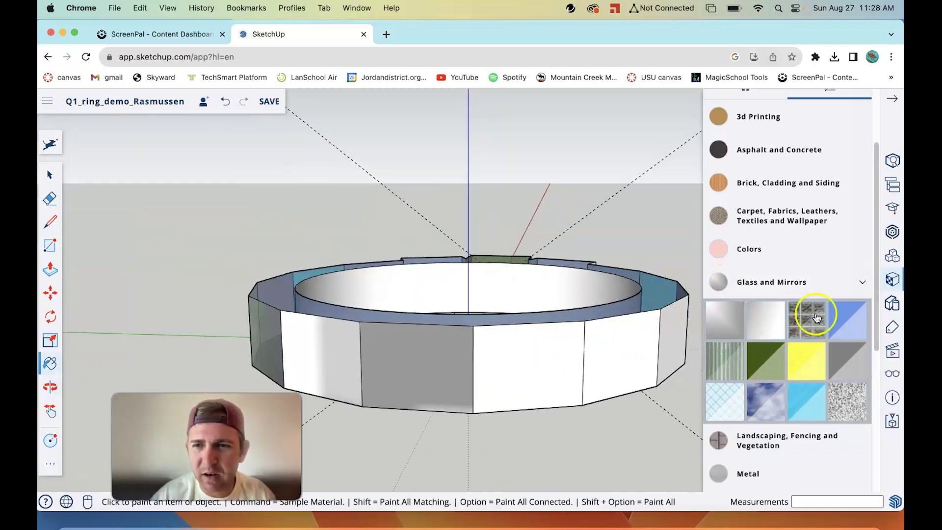
{"action": "middle_click_drag", "start_coordinate": [539, 367], "coordinate": [443, 376]}
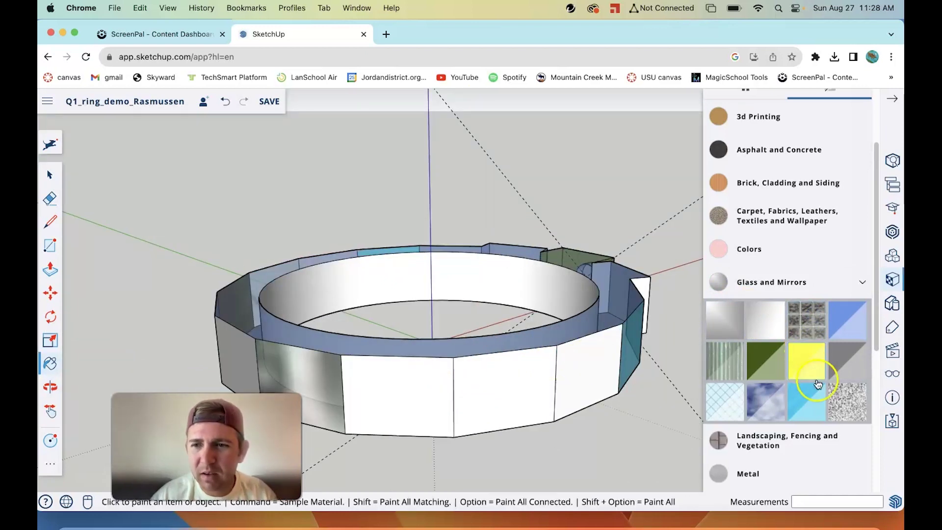
{"action": "left_click", "coordinate": [422, 389]}
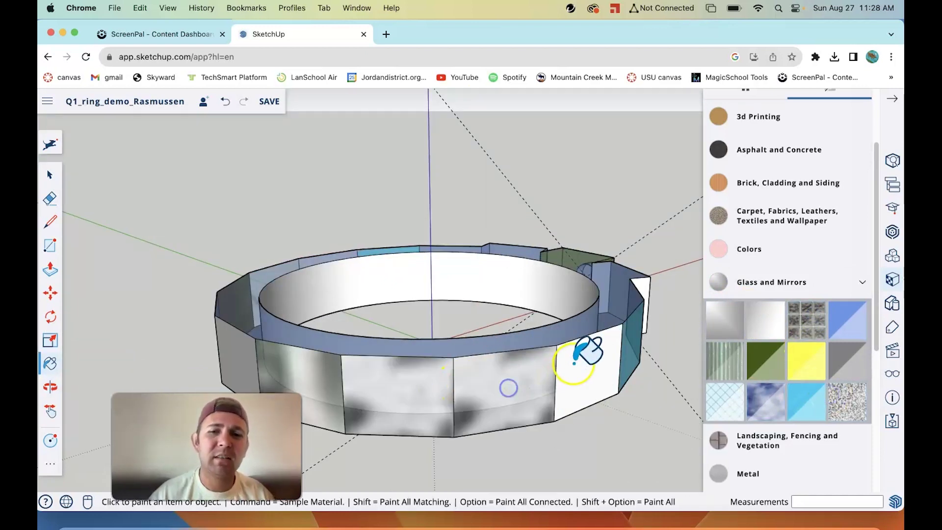
{"action": "middle_click_drag", "start_coordinate": [586, 346], "coordinate": [487, 406]}
Paint a white front band face green from the Colors category
{"action": "left_click", "coordinate": [742, 251]}
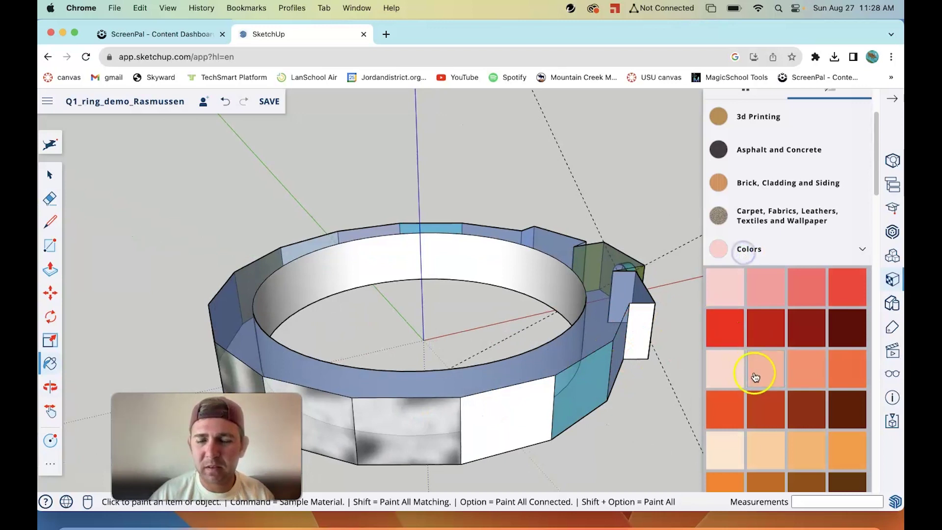
{"action": "scroll", "coordinate": [765, 377], "scroll_direction": "down", "scroll_amount": 5}
{"action": "left_click", "coordinate": [507, 414]}
{"action": "mouse_move", "coordinate": [595, 379]}
{"action": "middle_mouse_down"}
{"action": "mouse_move", "coordinate": [399, 309]}
{"action": "mouse_move", "coordinate": [290, 244]}
{"action": "mouse_move", "coordinate": [486, 234]}
{"action": "mouse_move", "coordinate": [488, 211]}
{"action": "mouse_move", "coordinate": [510, 225]}
{"action": "mouse_move", "coordinate": [488, 231]}
{"action": "middle_mouse_up"}
{"action": "scroll", "coordinate": [505, 204], "scroll_direction": "down", "scroll_amount": 3}
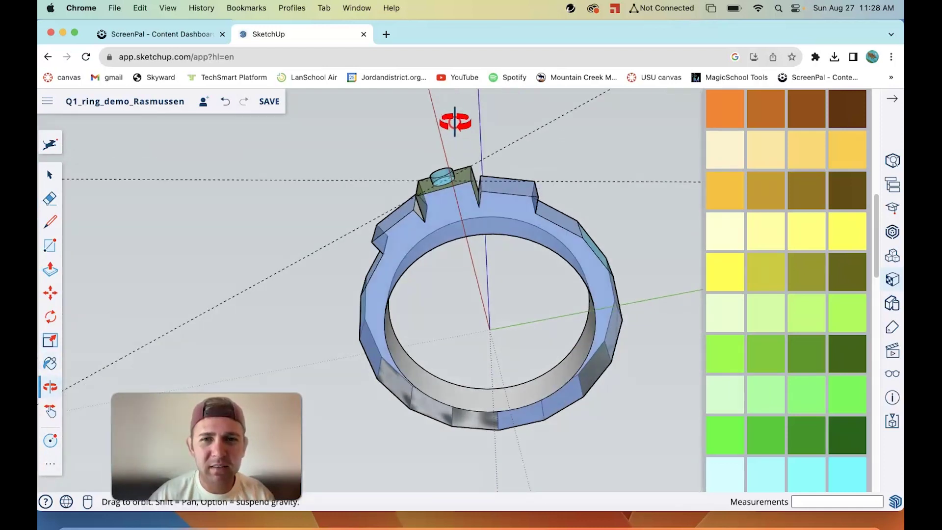
{"action": "left_click_drag", "start_coordinate": [455, 121], "coordinate": [458, 120]}
{"action": "key", "text": "b"}
{"action": "mouse_move", "coordinate": [471, 181]}
{"action": "middle_mouse_down"}
{"action": "mouse_move", "coordinate": [456, 142]}
{"action": "mouse_move", "coordinate": [465, 147]}
{"action": "middle_mouse_up"}
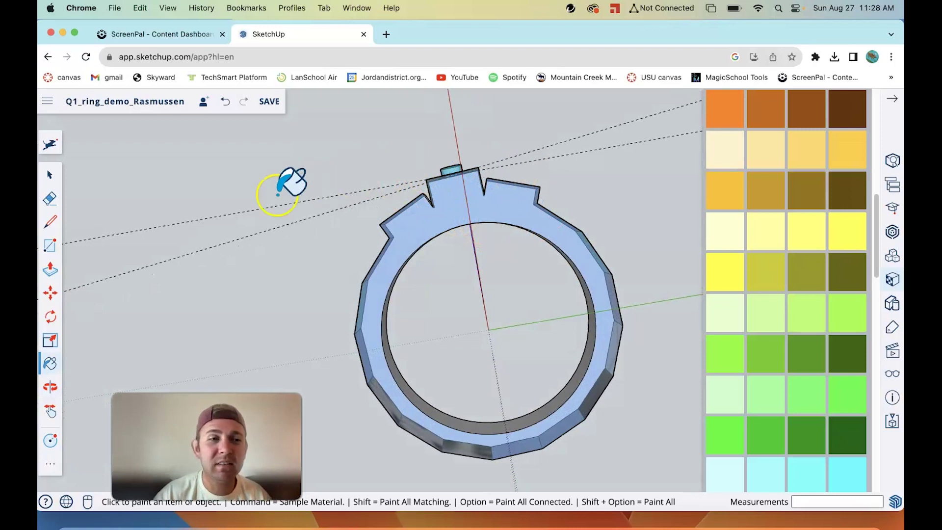
{"action": "scroll", "coordinate": [466, 181], "scroll_direction": "up", "scroll_amount": 5}
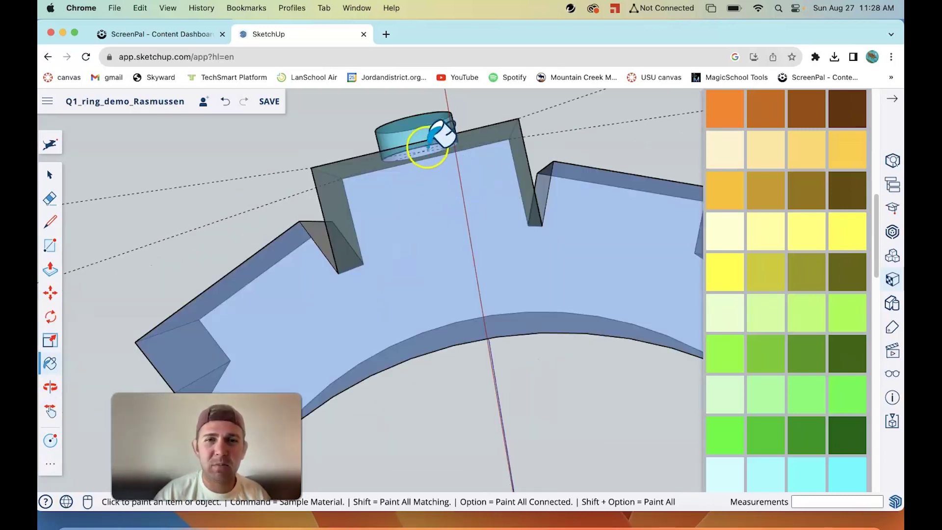
{"action": "scroll", "coordinate": [447, 135], "scroll_direction": "down", "scroll_amount": 4}
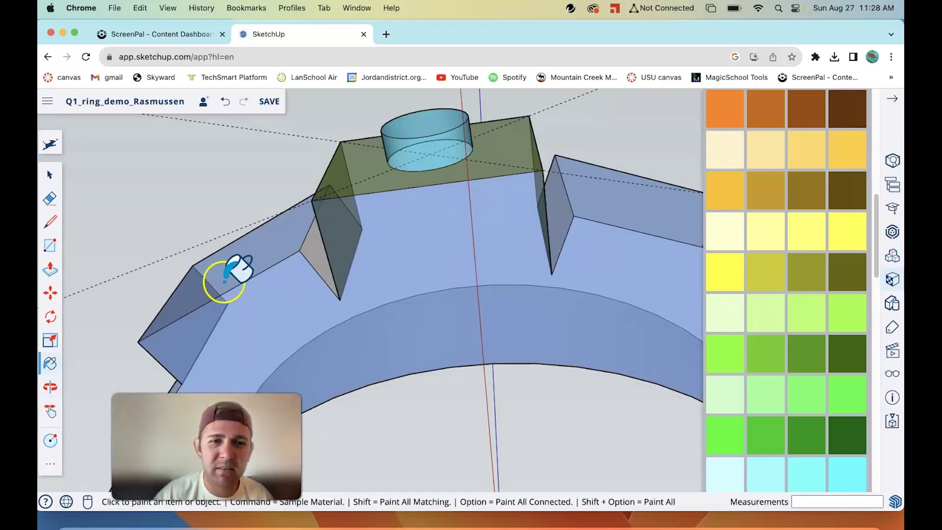
{"action": "middle_click_drag", "start_coordinate": [261, 264], "coordinate": [223, 281]}
{"action": "scroll", "coordinate": [230, 277], "scroll_direction": "down", "scroll_amount": 2}
Pull two outer ring faces outward with Push/Pull
{"action": "left_click", "coordinate": [50, 269]}
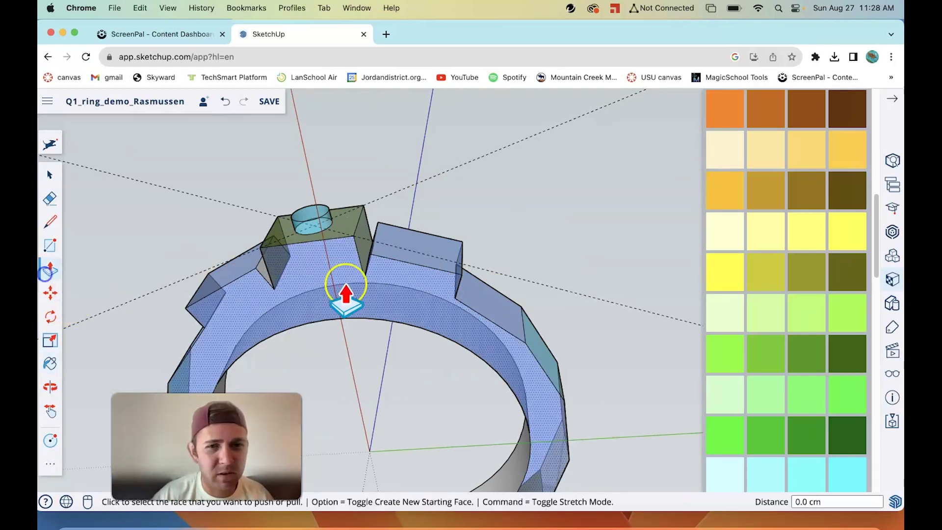
{"action": "left_click", "coordinate": [487, 292]}
{"action": "left_click", "coordinate": [492, 288]}
{"action": "middle_click_drag", "start_coordinate": [492, 288], "coordinate": [402, 233]}
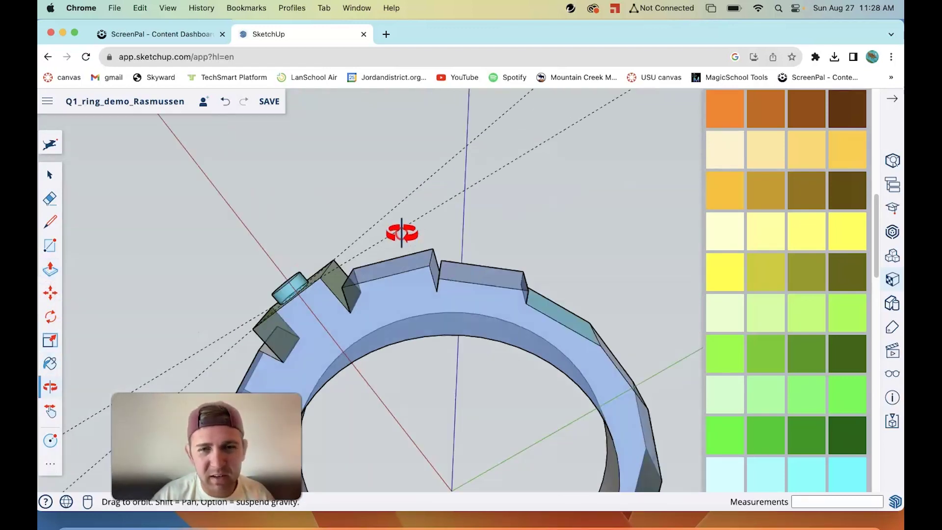
{"action": "left_click", "coordinate": [550, 302]}
{"action": "middle_click_drag", "start_coordinate": [561, 309], "coordinate": [304, 189]}
{"action": "scroll", "coordinate": [260, 182], "scroll_direction": "down", "scroll_amount": 2}
{"action": "scroll", "coordinate": [237, 183], "scroll_direction": "up", "scroll_amount": 3}
{"action": "middle_click_drag", "start_coordinate": [238, 183], "coordinate": [349, 257]}
{"action": "scroll", "coordinate": [345, 244], "scroll_direction": "down", "scroll_amount": 5}
{"action": "middle_click_drag", "start_coordinate": [307, 175], "coordinate": [311, 271], "text": "shift"}
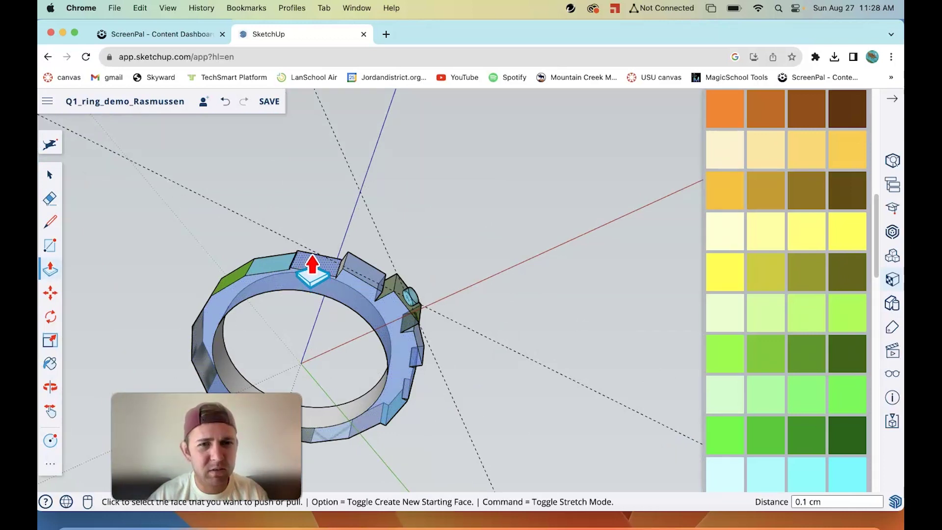
Raise the top block 0.2 cm and the adjacent left face 0.3 cm
{"action": "left_click", "coordinate": [312, 264]}
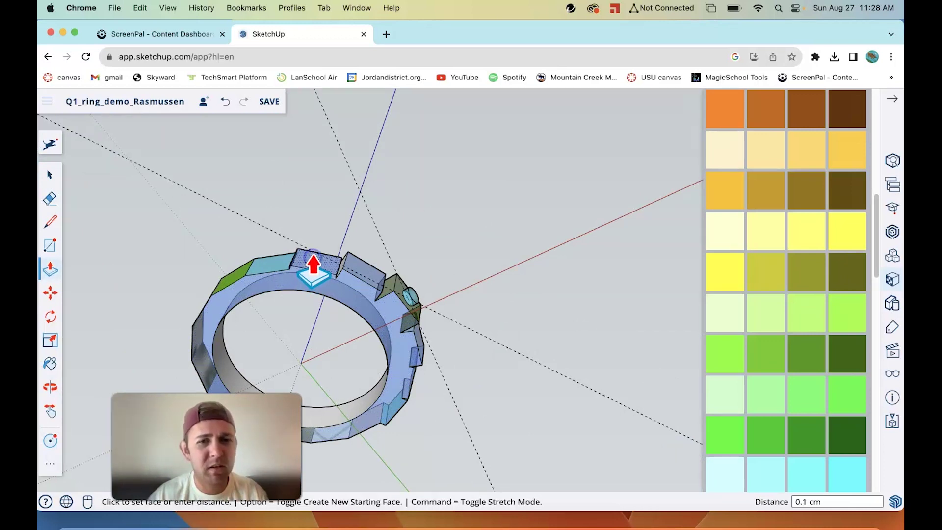
{"action": "left_click", "coordinate": [312, 263]}
{"action": "left_click", "coordinate": [272, 267]}
{"action": "left_click", "coordinate": [270, 262]}
{"action": "middle_click_drag", "start_coordinate": [270, 260], "coordinate": [403, 407]}
{"action": "scroll", "coordinate": [403, 377], "scroll_direction": "down", "scroll_amount": 3}
{"action": "scroll", "coordinate": [442, 393], "scroll_direction": "up", "scroll_amount": 6}
{"action": "scroll", "coordinate": [429, 389], "scroll_direction": "down", "scroll_amount": 4}
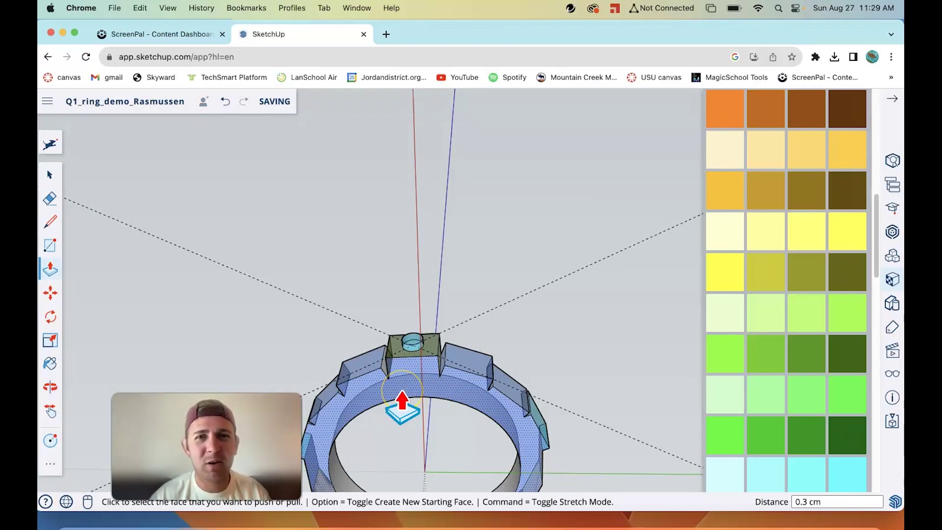